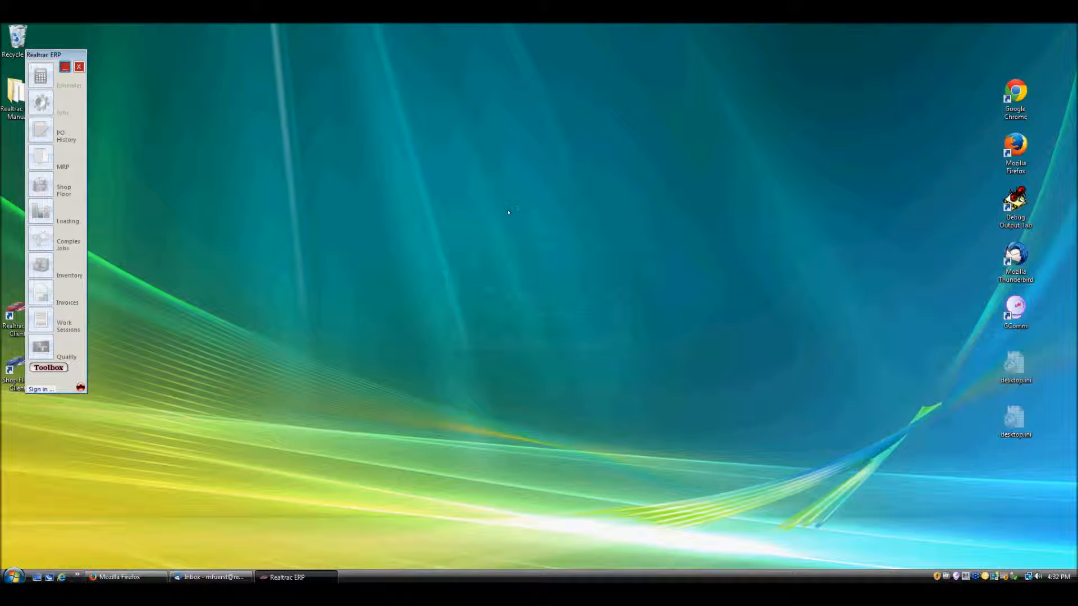
In System Setup, add the INSPECTOR role to the shop floor employee with the $23.45 loaded rate and check the administrator's roles.
{"action": "left_click", "coordinate": [50, 367]}
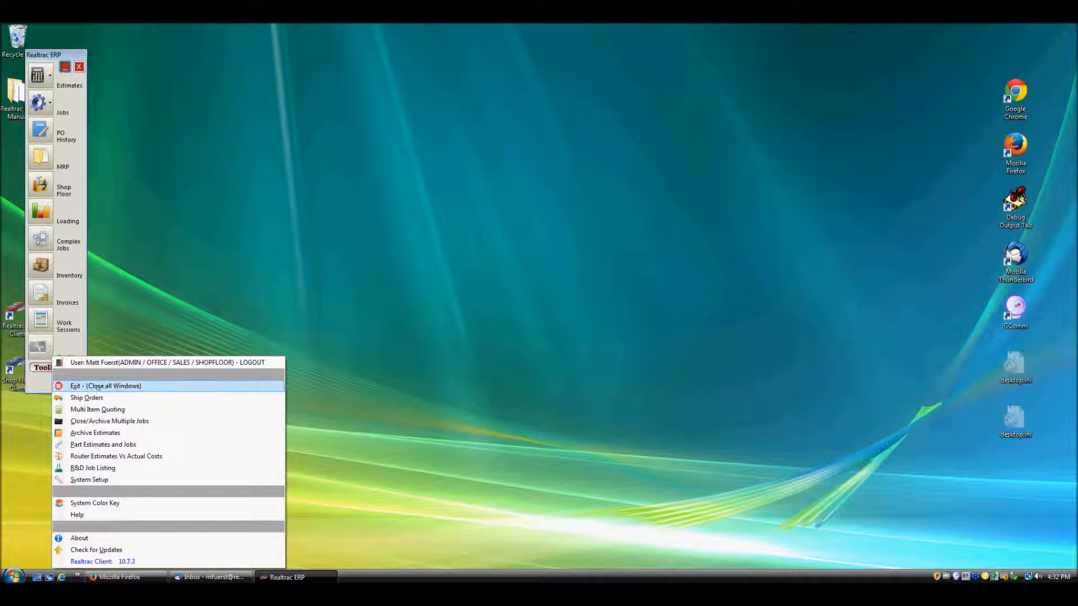
{"action": "left_click", "coordinate": [168, 480]}
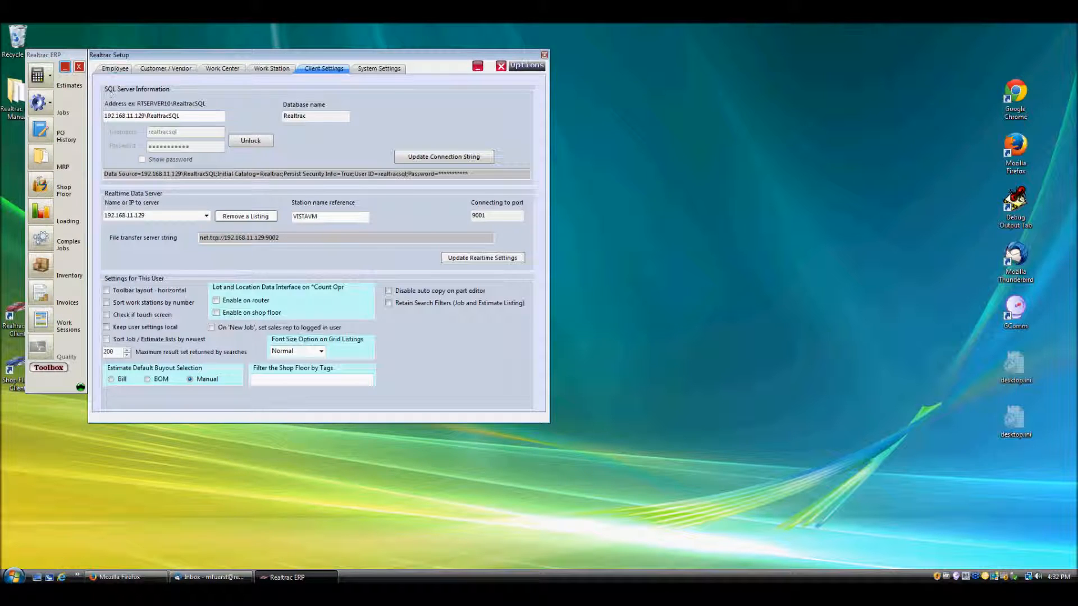
{"action": "left_click", "coordinate": [115, 68]}
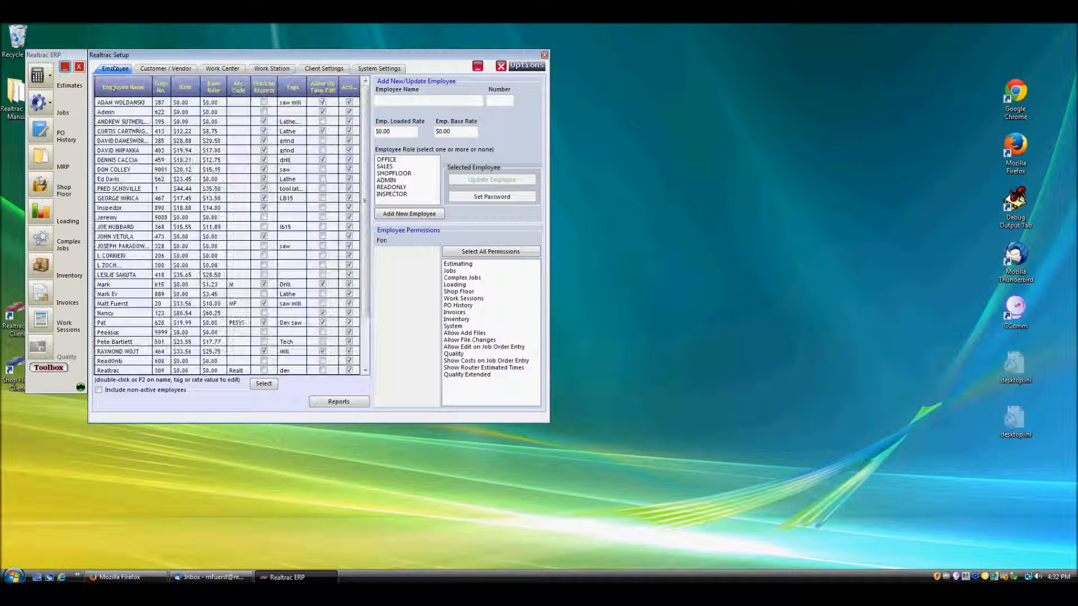
{"action": "left_click", "coordinate": [123, 179]}
{"action": "left_click", "coordinate": [414, 194]}
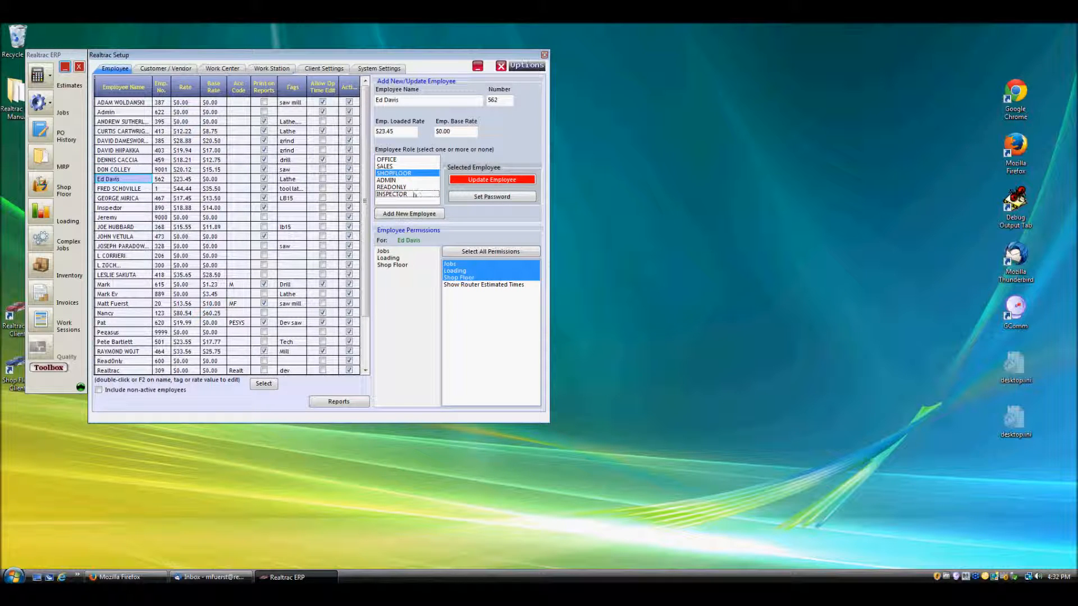
{"action": "left_click", "coordinate": [492, 180]}
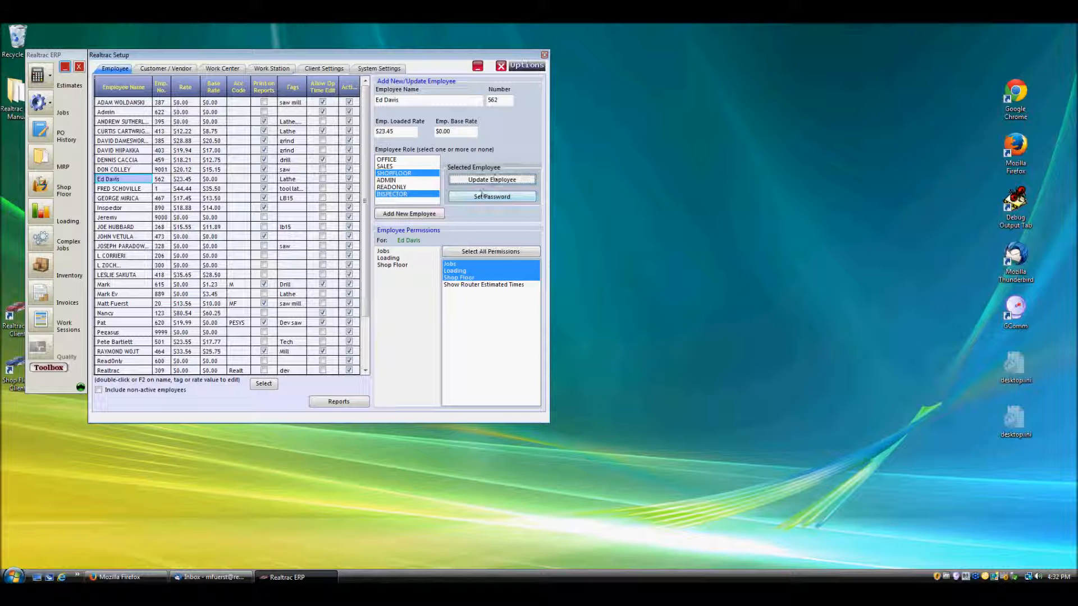
{"action": "left_click", "coordinate": [124, 304]}
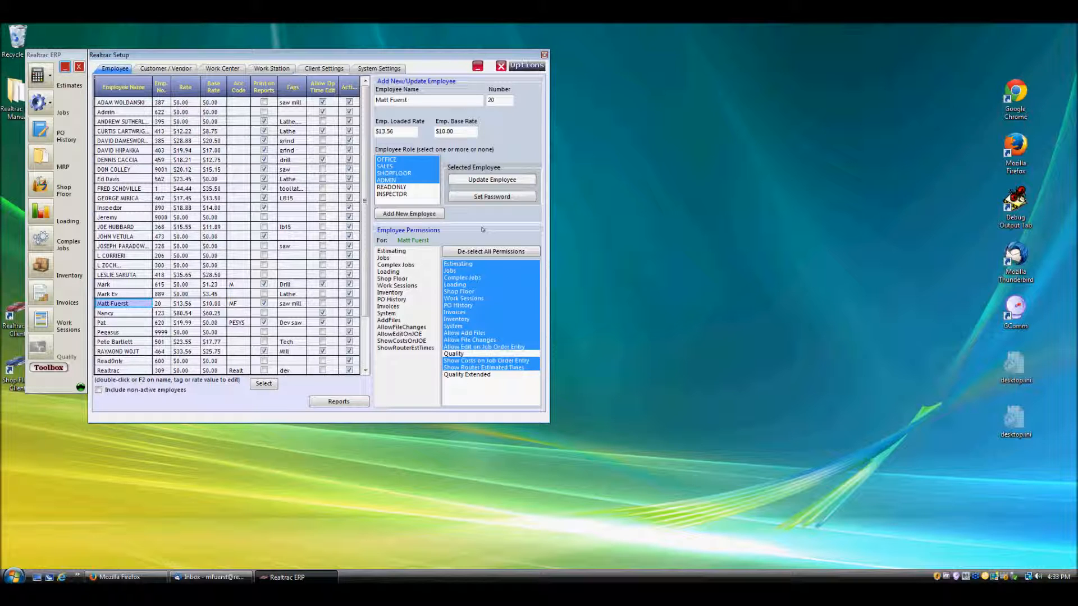
Review the inspection station designations of the work stations, including VMC150 and INSP 1, and close the setup.
{"action": "left_click", "coordinate": [272, 68]}
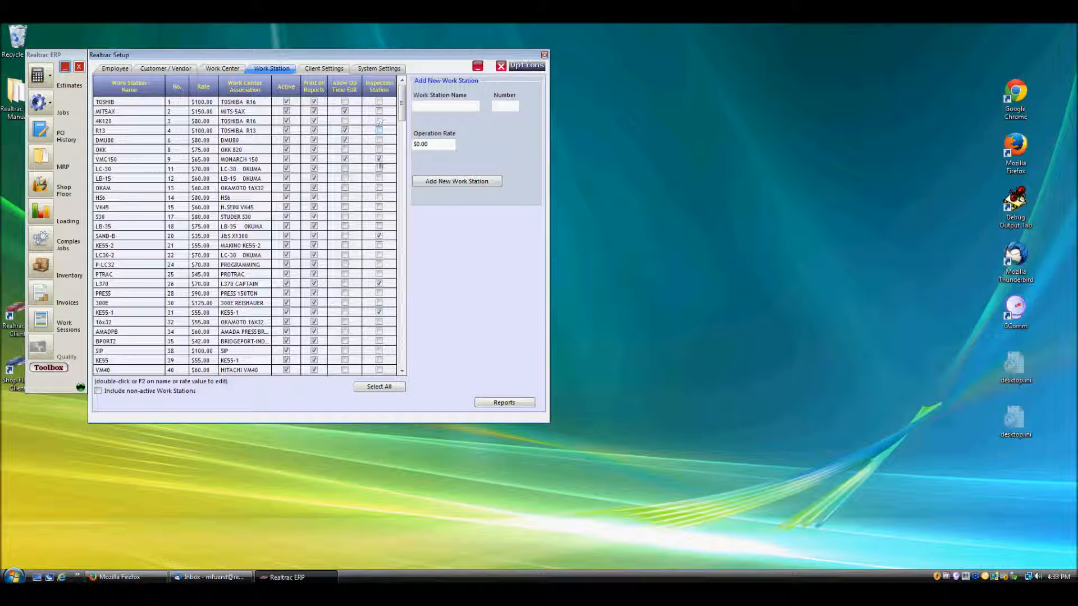
{"action": "left_click", "coordinate": [380, 160]}
{"action": "left_click", "coordinate": [380, 160]}
{"action": "left_click", "coordinate": [399, 144]}
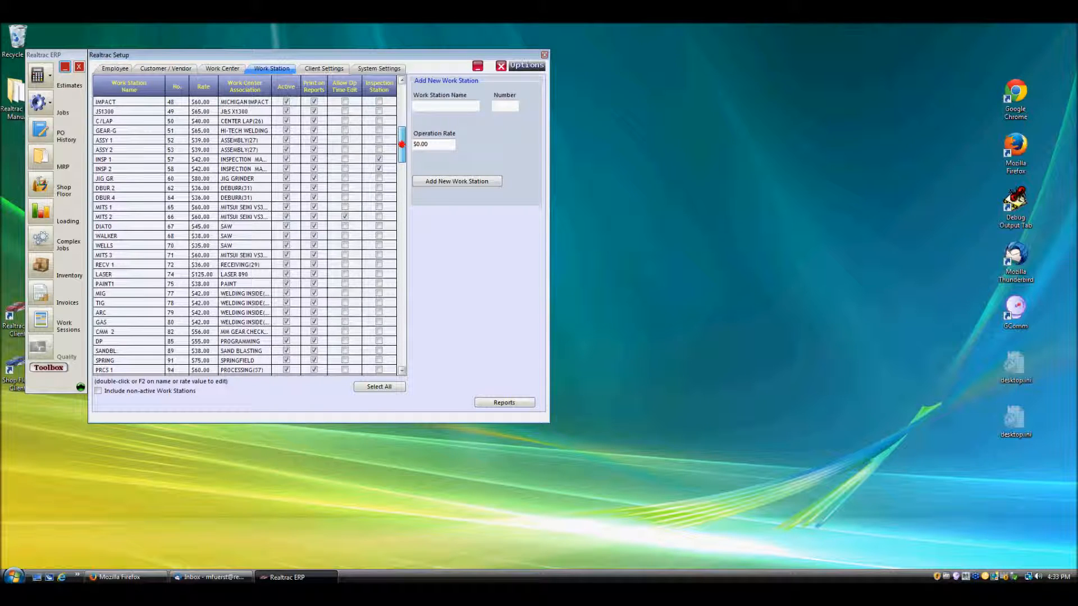
{"action": "left_click", "coordinate": [380, 159]}
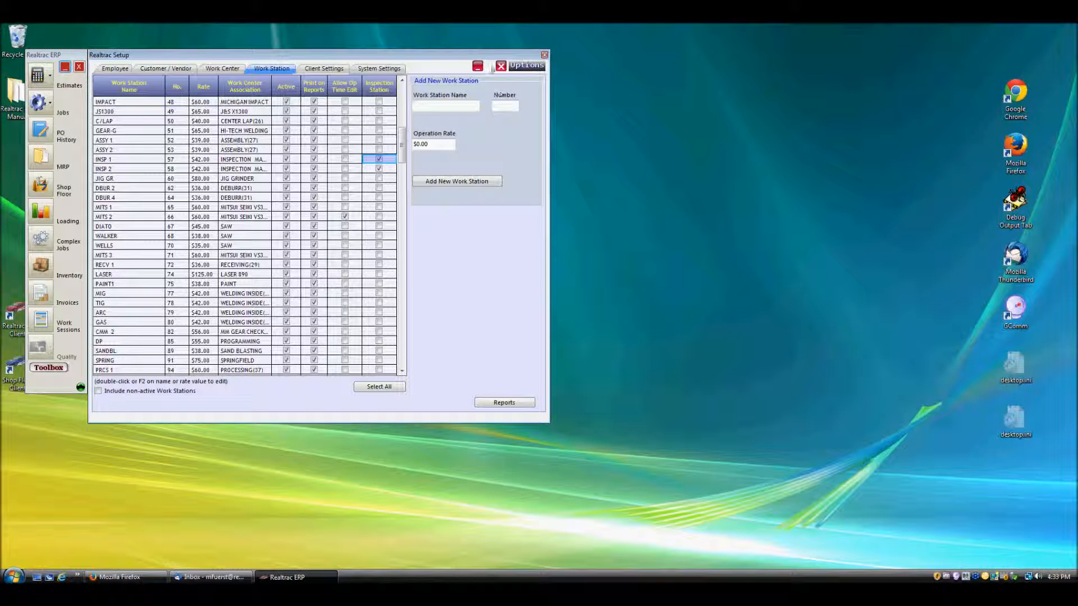
{"action": "left_click", "coordinate": [497, 67]}
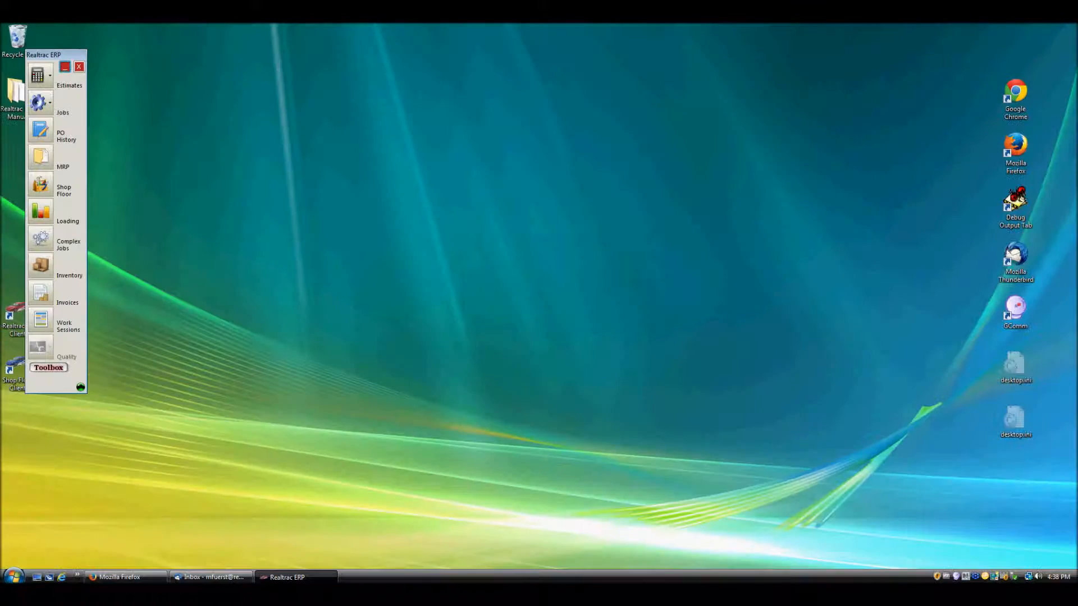
Find job 15J1542 by searching the job list for 1542 and open its router.
{"action": "left_click", "coordinate": [38, 102]}
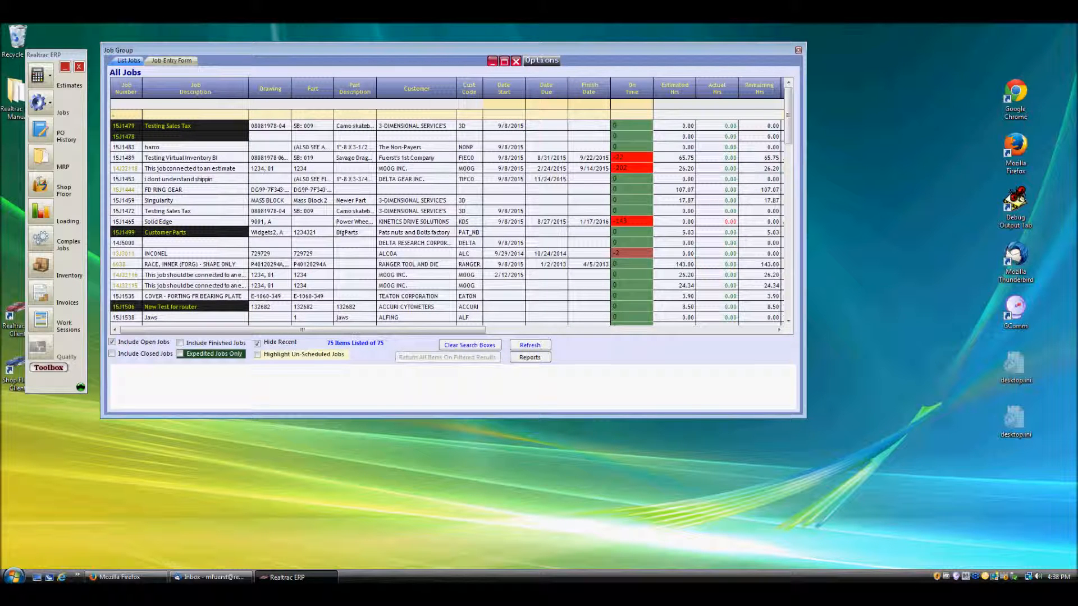
{"action": "type", "text": "1542"}
{"action": "key", "text": "Return"}
{"action": "double_click", "coordinate": [171, 126]}
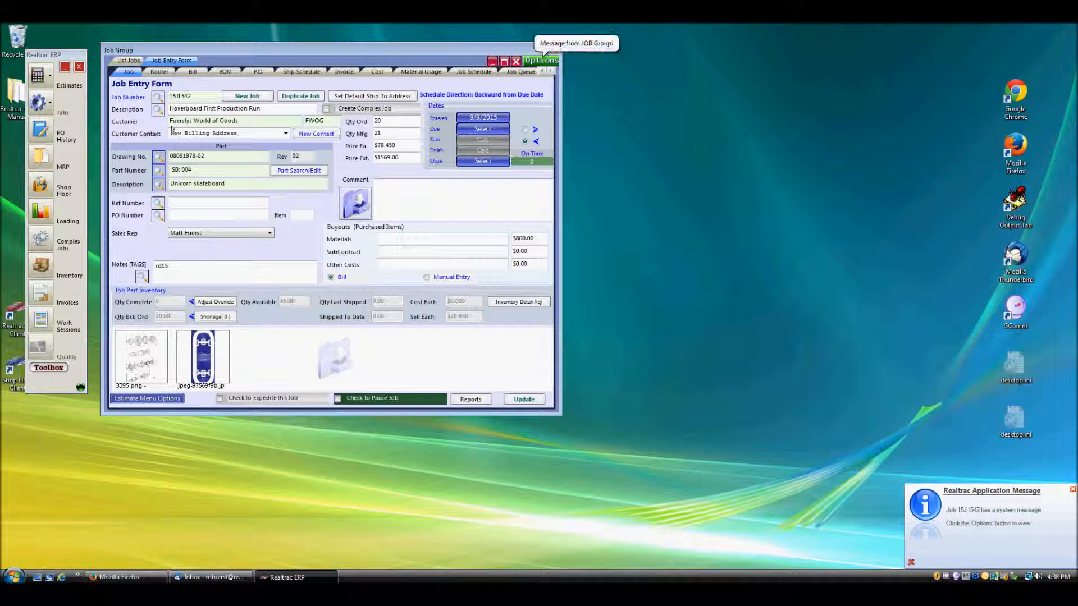
{"action": "left_click", "coordinate": [159, 72]}
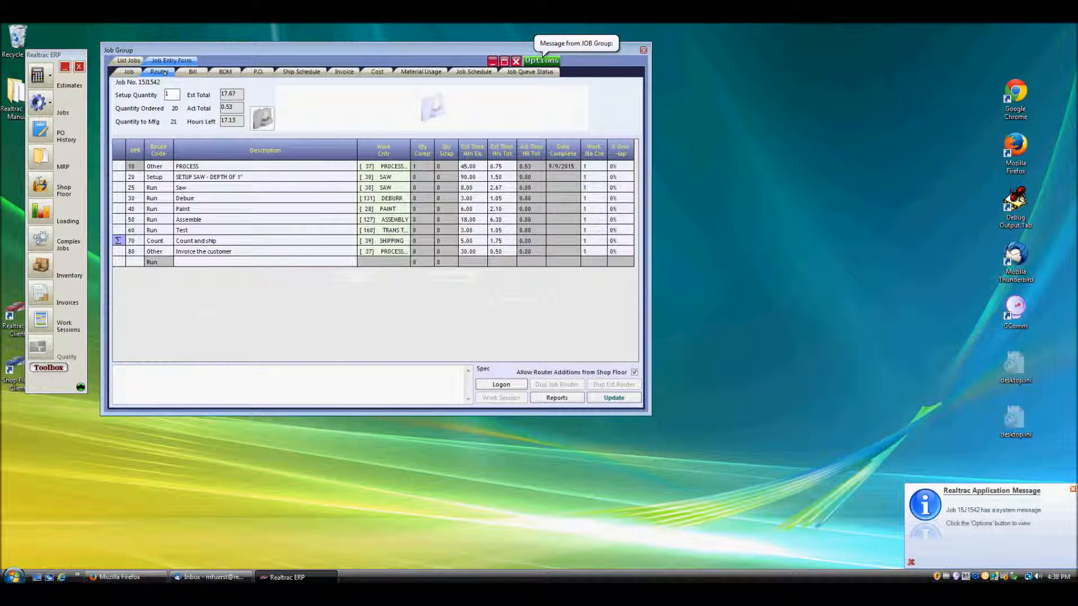
Examine the route code and estimated minutes of setup operation 20, the saw operation 25, and the router's setup quantity.
{"action": "left_click", "coordinate": [120, 179]}
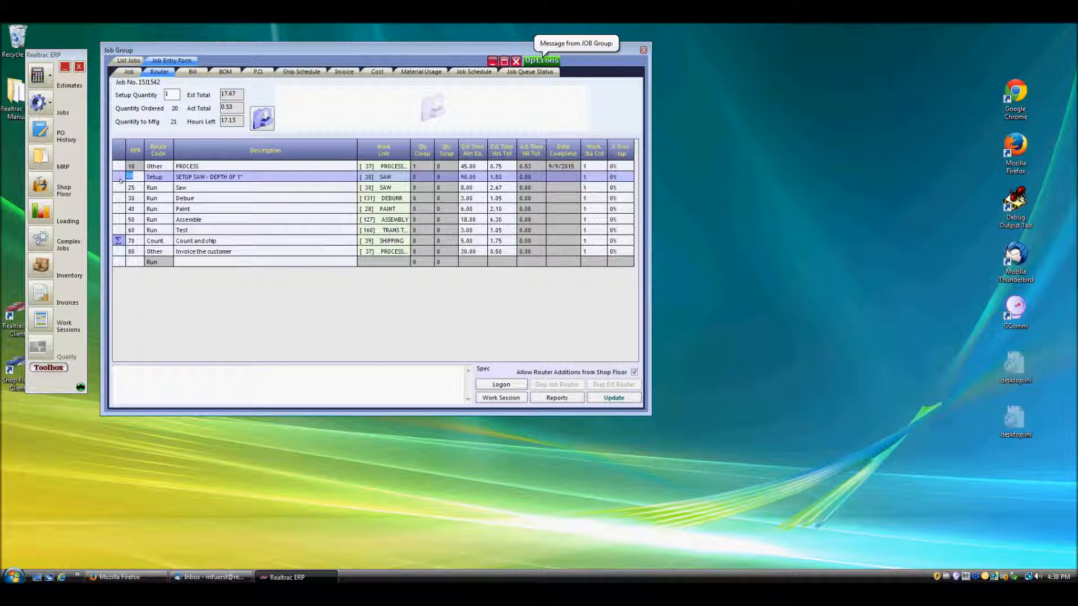
{"action": "left_click", "coordinate": [155, 176]}
{"action": "left_click", "coordinate": [168, 177]}
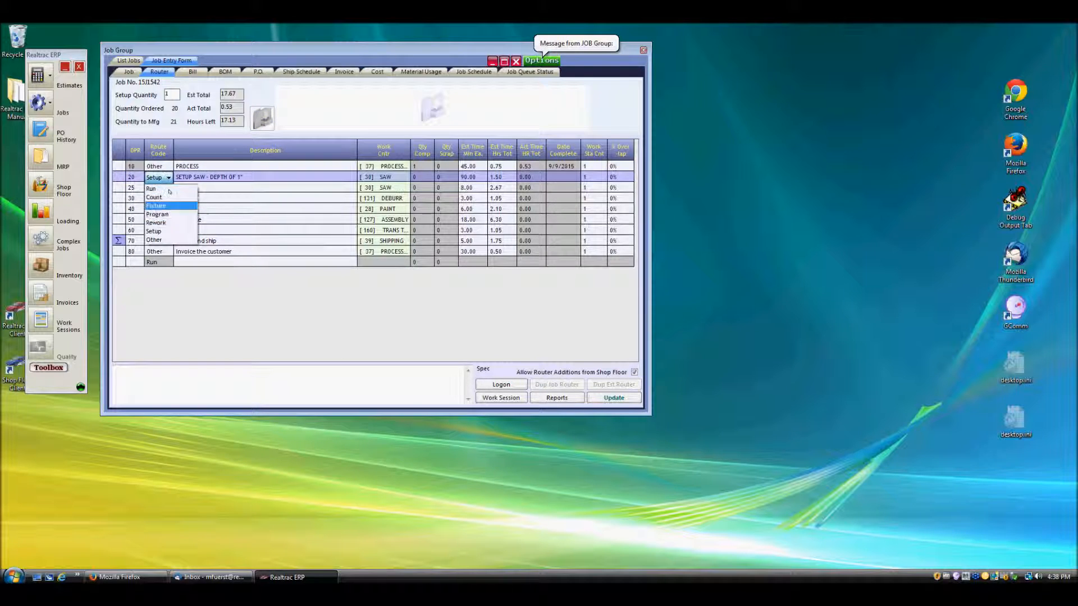
{"action": "left_click", "coordinate": [165, 230]}
{"action": "left_click", "coordinate": [463, 177]}
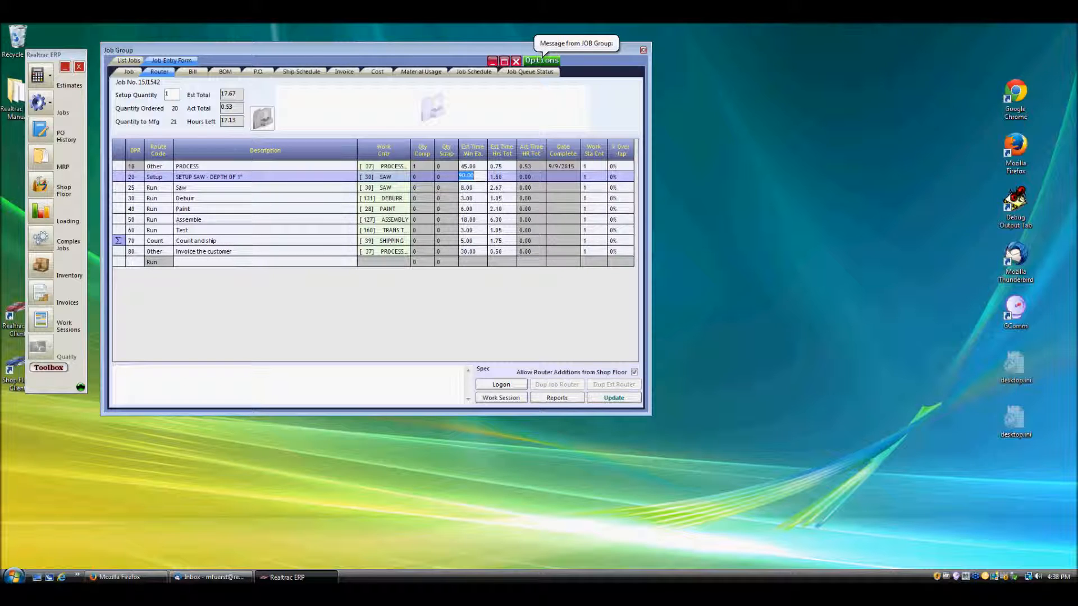
{"action": "left_click", "coordinate": [114, 187]}
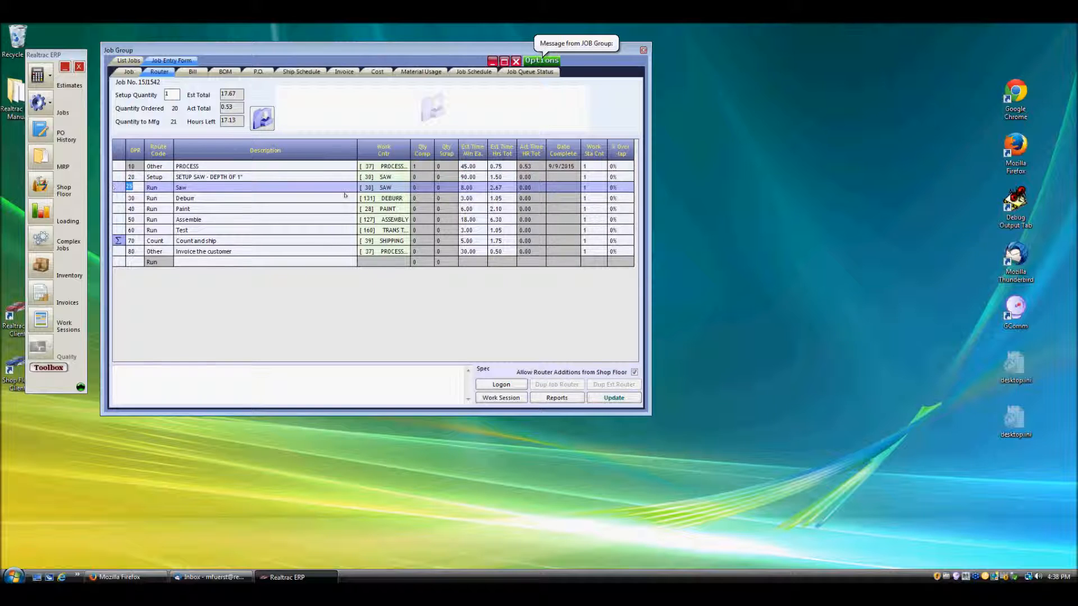
{"action": "left_click", "coordinate": [172, 95]}
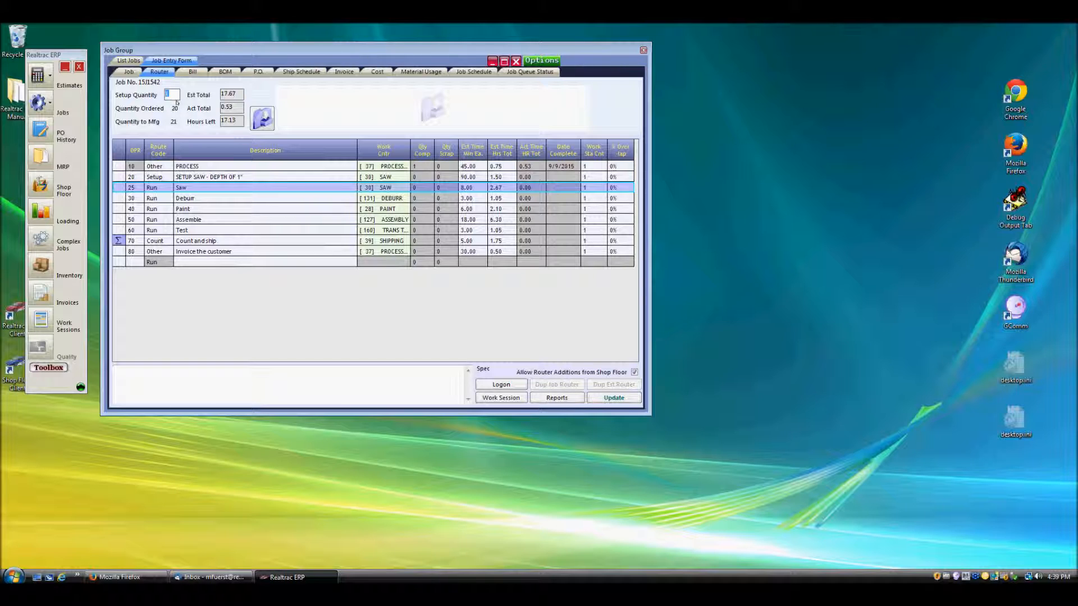
From the shop floor status, log the machine operator on to operation 20, SETUP SAW, of job 15J1542.
{"action": "left_click", "coordinate": [41, 185]}
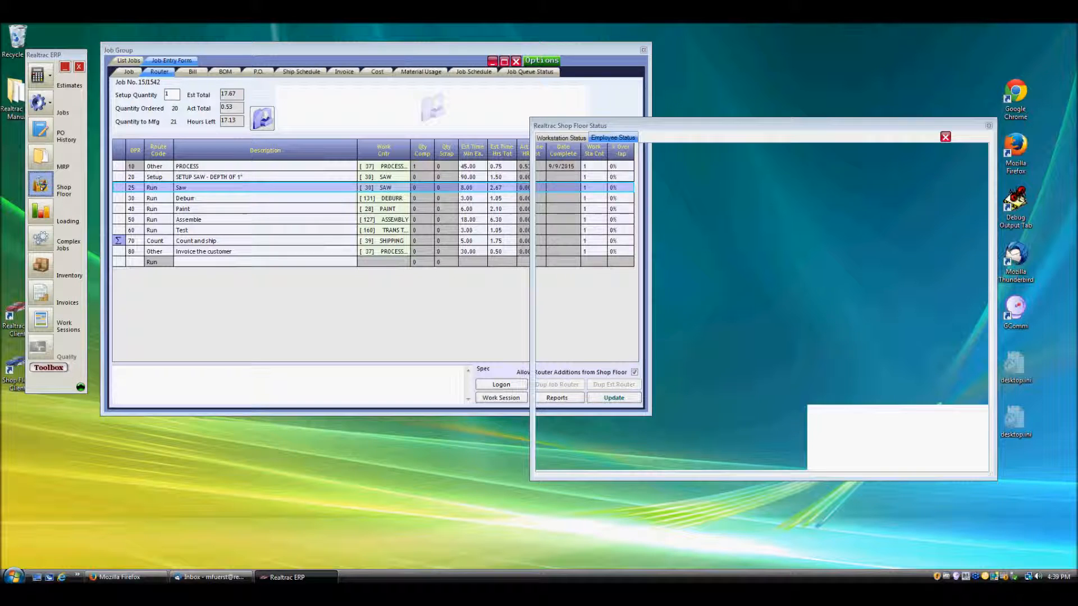
{"action": "left_click", "coordinate": [130, 578]}
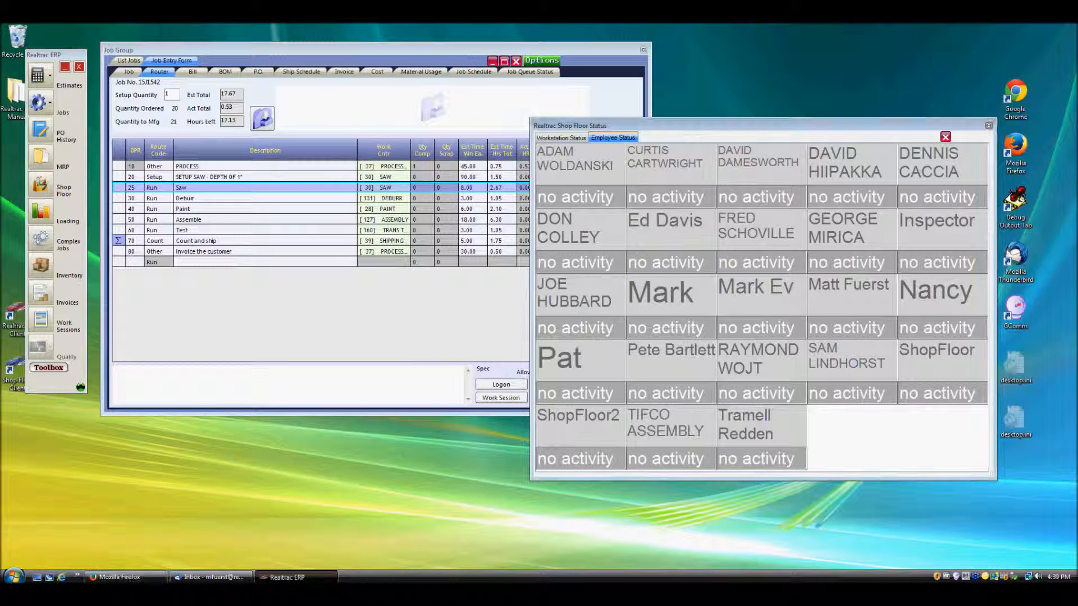
{"action": "left_click", "coordinate": [858, 305]}
{"action": "left_click", "coordinate": [347, 135]}
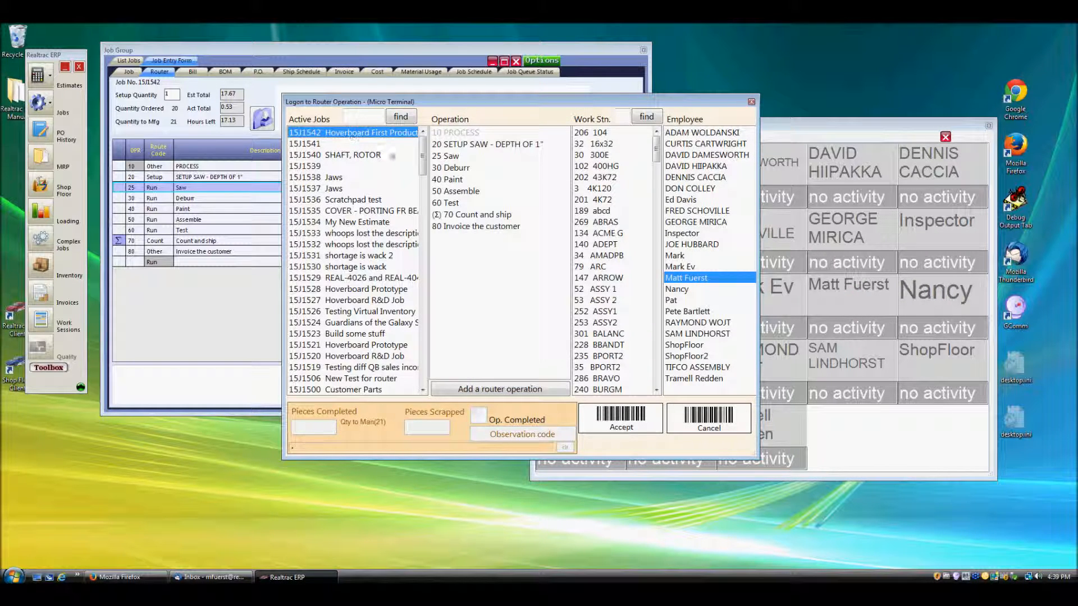
{"action": "left_click", "coordinate": [464, 144]}
{"action": "left_click", "coordinate": [612, 419]}
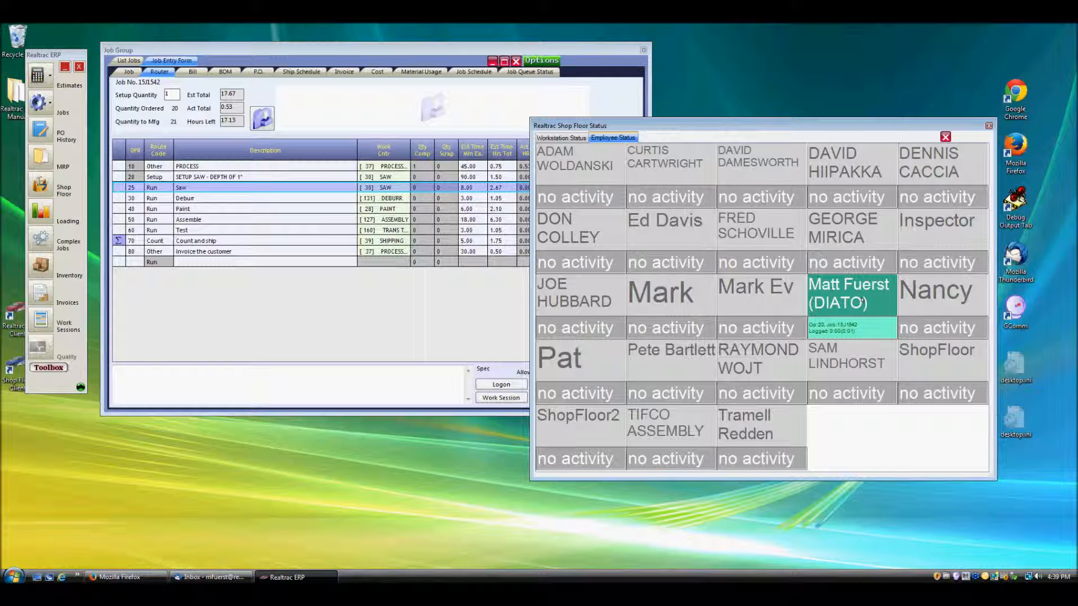
Log the machine operator off operation 20 with 1 piece completed.
{"action": "left_click", "coordinate": [844, 300]}
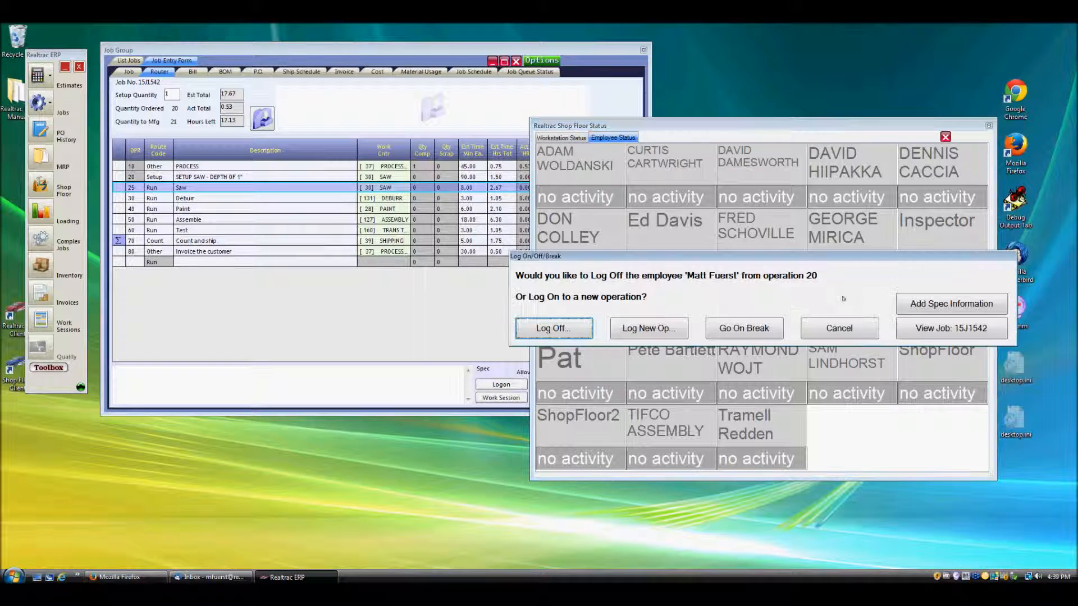
{"action": "left_click", "coordinate": [564, 334]}
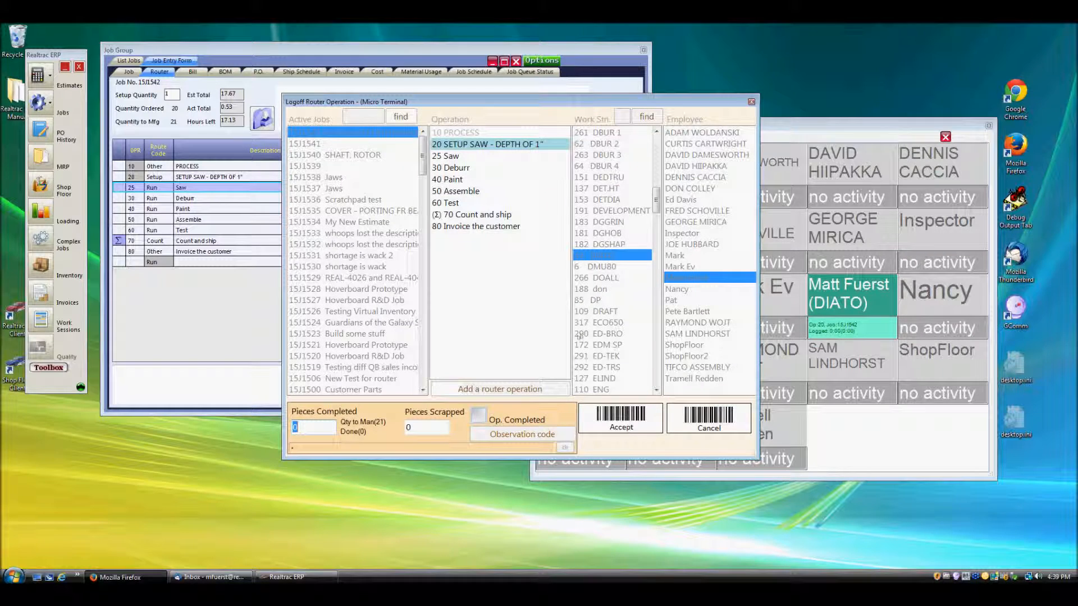
{"action": "type", "text": "1"}
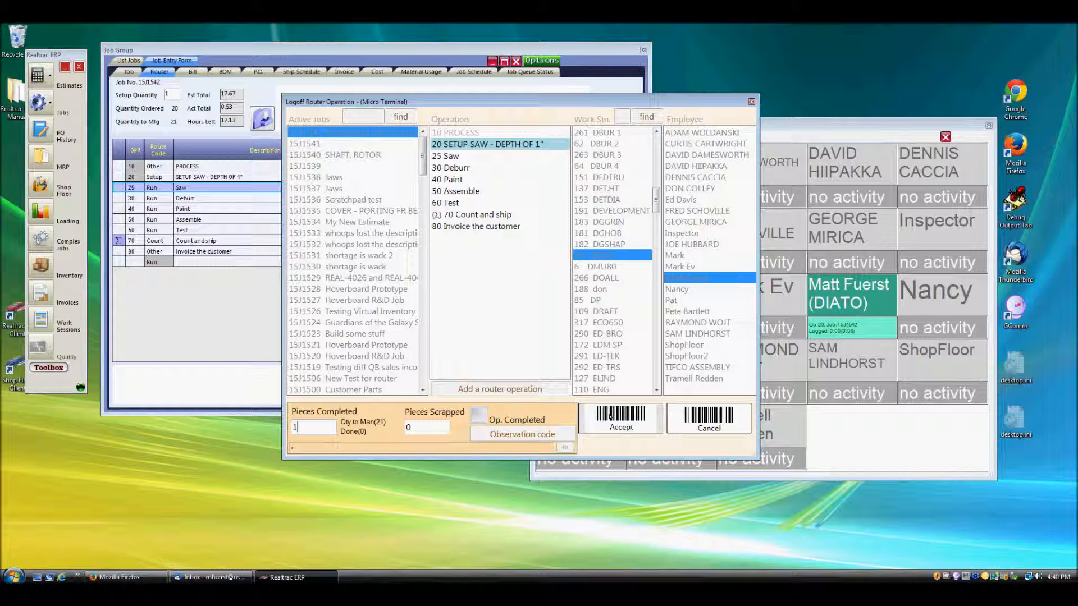
{"action": "left_click", "coordinate": [611, 414]}
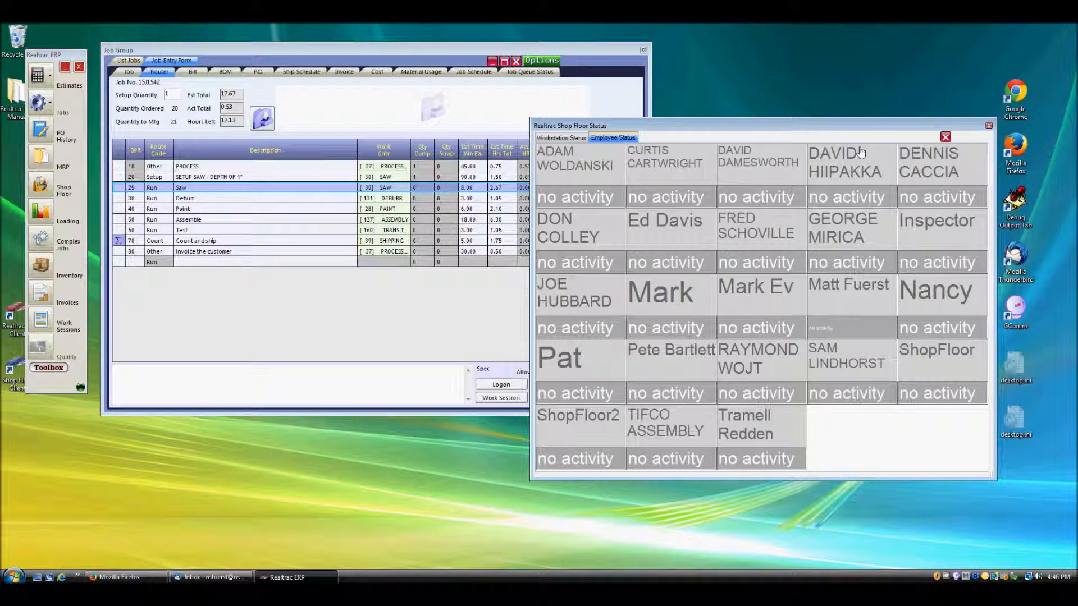
Log the employee with the new inspector role on to operation 20 of job 15J1542, overriding the work station with INSP 1.
{"action": "left_click", "coordinate": [670, 229]}
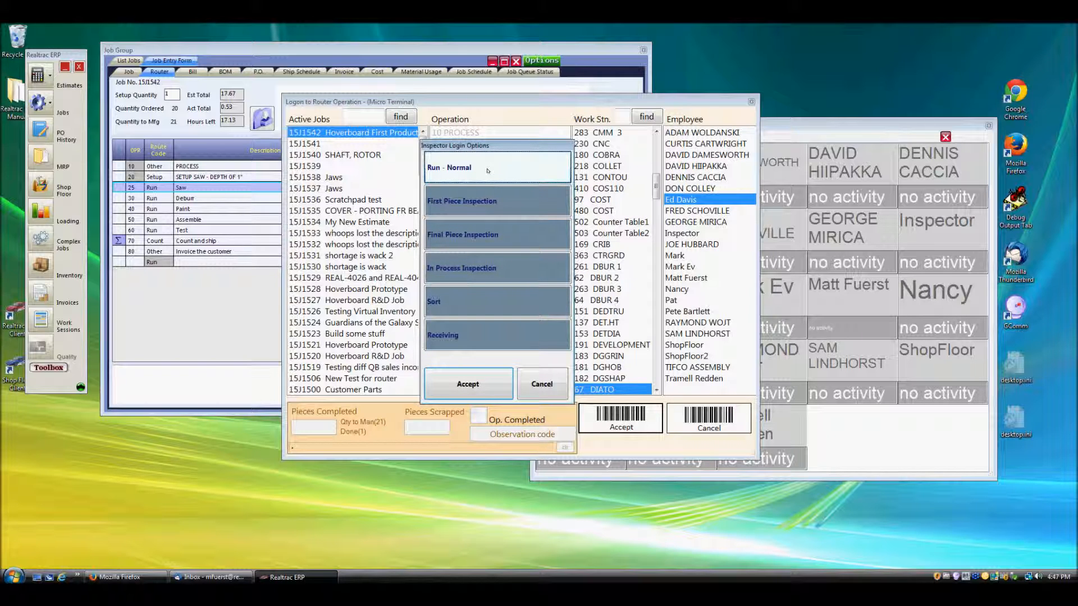
{"action": "left_click", "coordinate": [484, 385]}
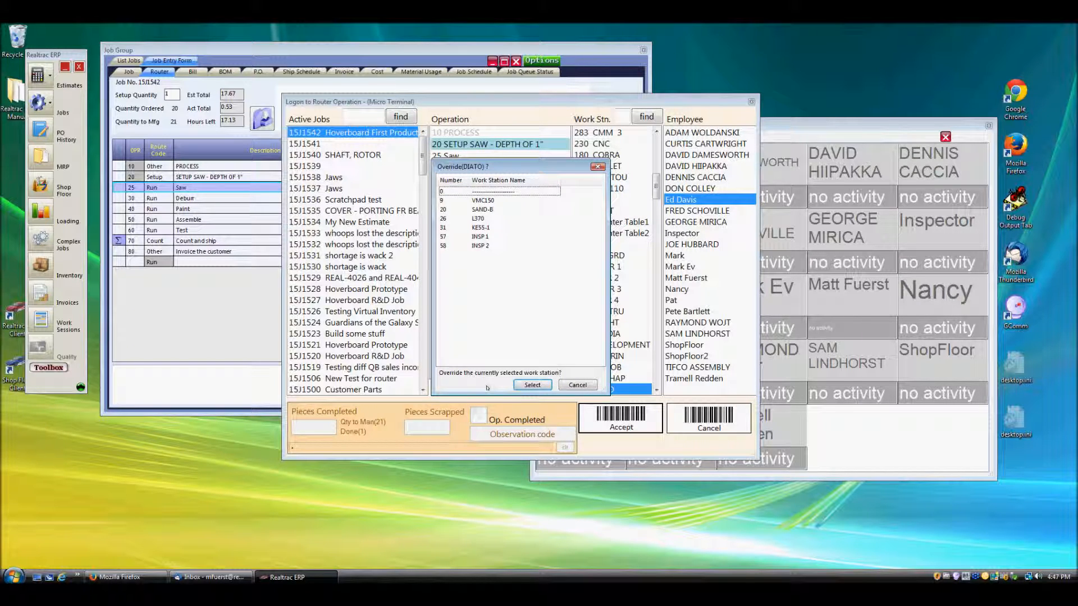
{"action": "left_click_drag", "start_coordinate": [477, 167], "coordinate": [387, 162]}
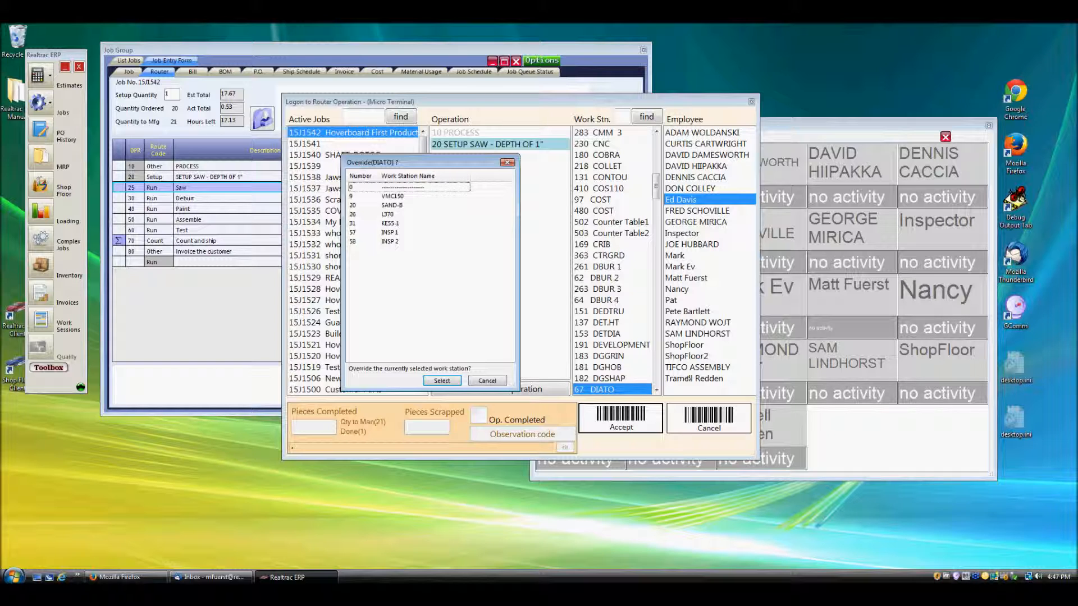
{"action": "left_click", "coordinate": [408, 233]}
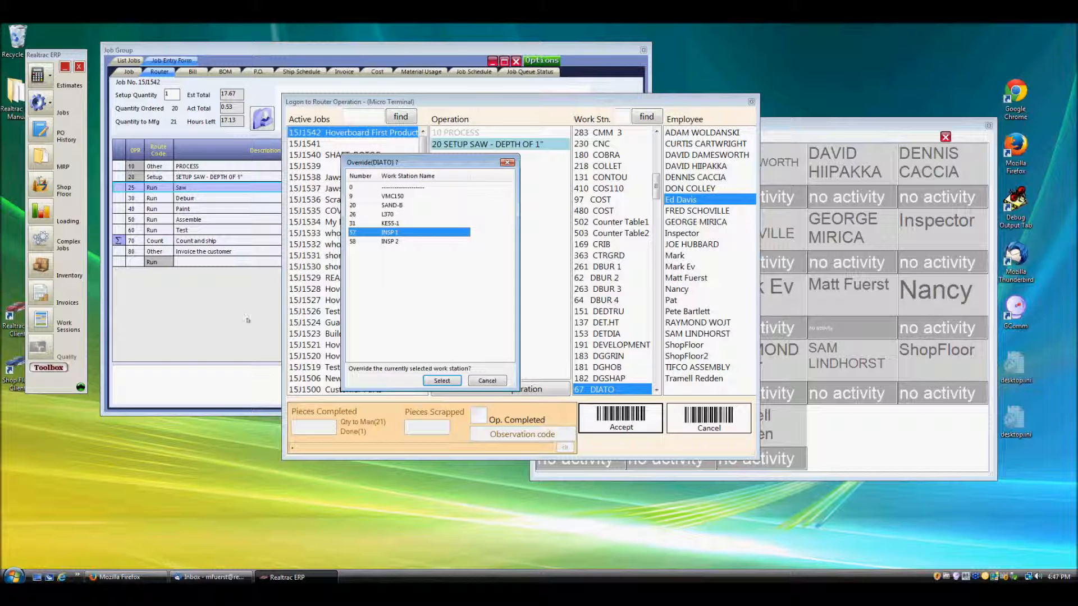
{"action": "left_click", "coordinate": [442, 381]}
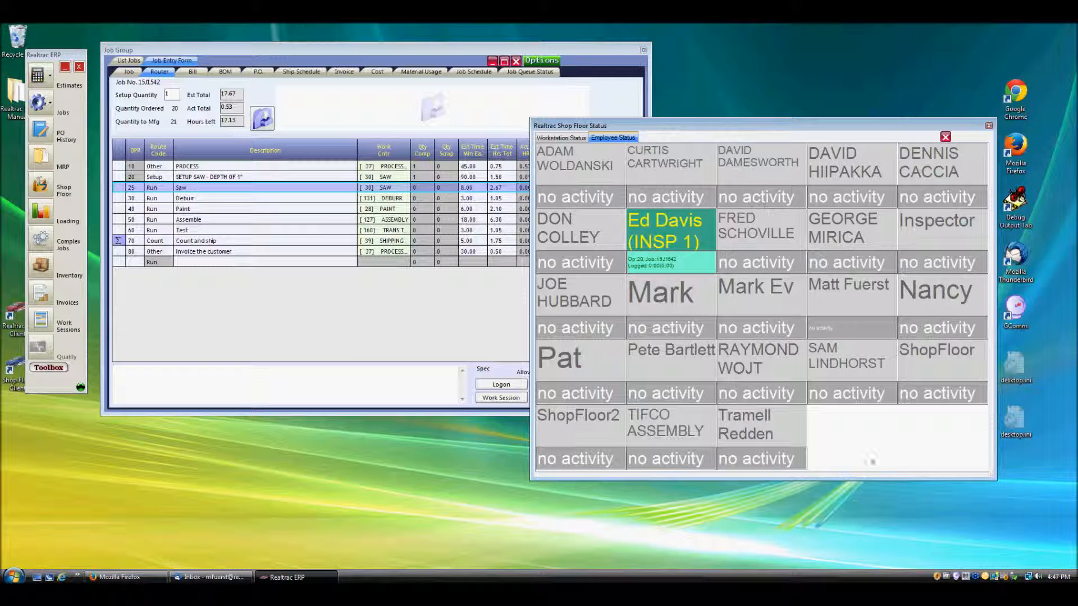
Log the inspector off operation 20 with 1 piece completed and the operation marked completed, and select that operation in the job's router.
{"action": "left_click", "coordinate": [646, 241]}
{"action": "left_click", "coordinate": [552, 325]}
{"action": "type", "text": "1"}
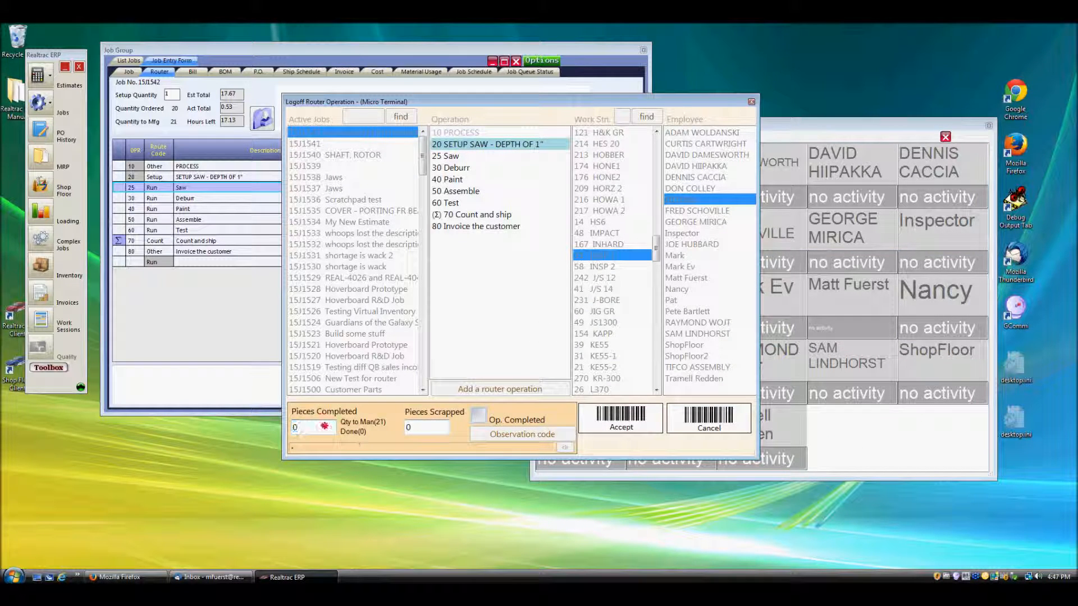
{"action": "left_click", "coordinate": [480, 417]}
{"action": "left_click", "coordinate": [627, 422]}
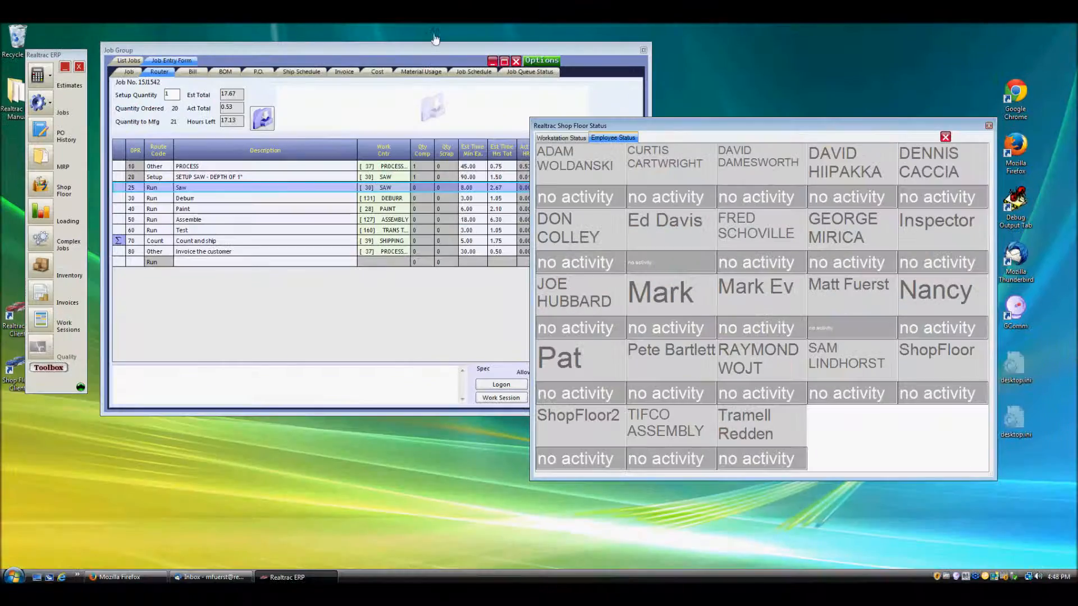
{"action": "left_click", "coordinate": [418, 50]}
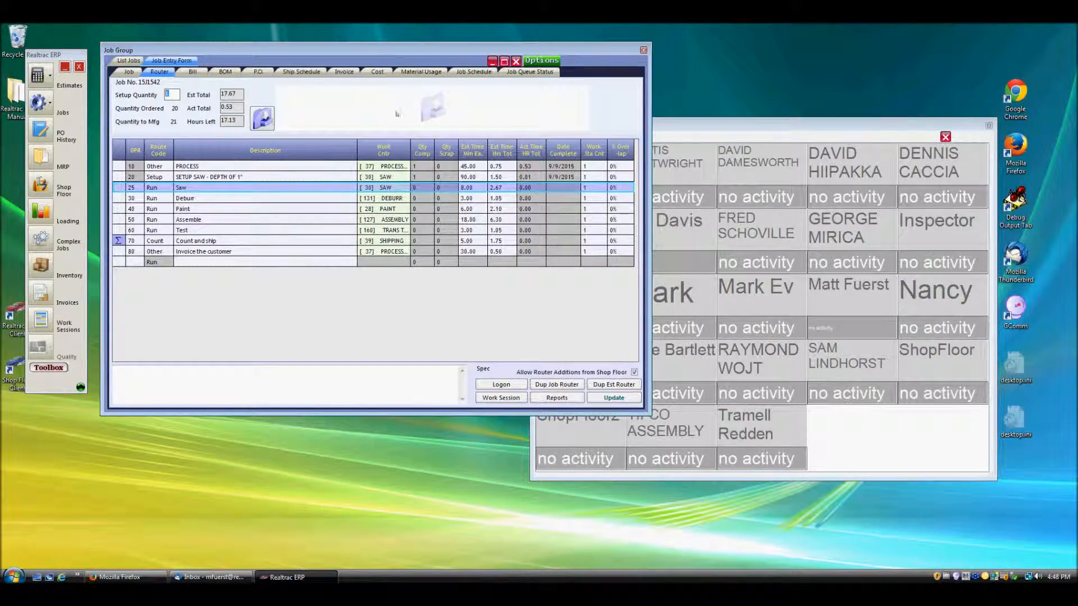
{"action": "left_click", "coordinate": [214, 178]}
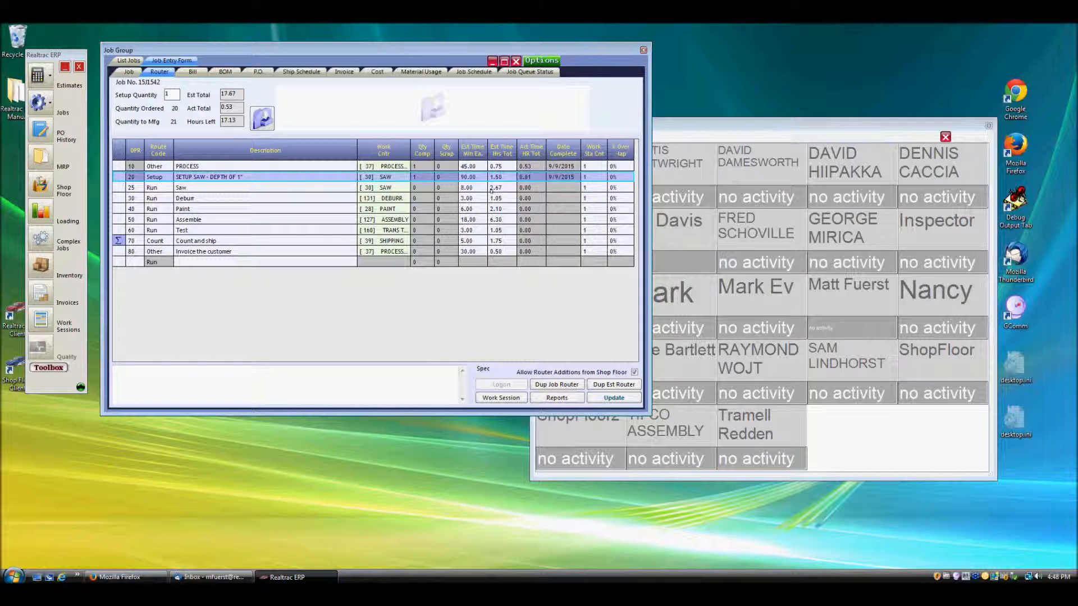
Open the overall cost summary of job 15J1542 and bring up its job costing reports.
{"action": "mouse_move", "coordinate": [491, 190]}
{"action": "left_click", "coordinate": [128, 71]}
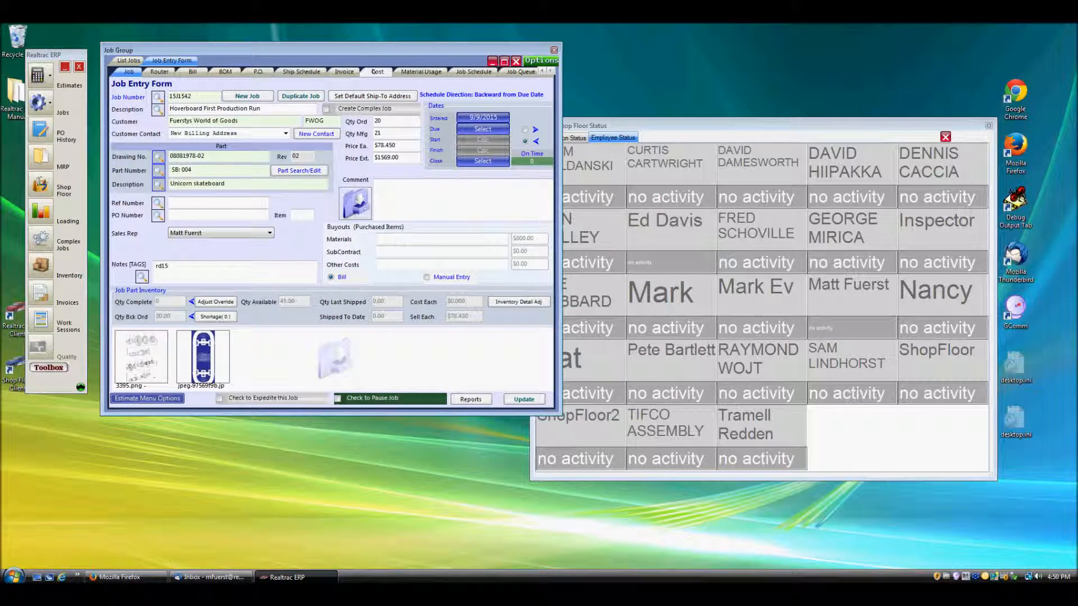
{"action": "left_click", "coordinate": [376, 73]}
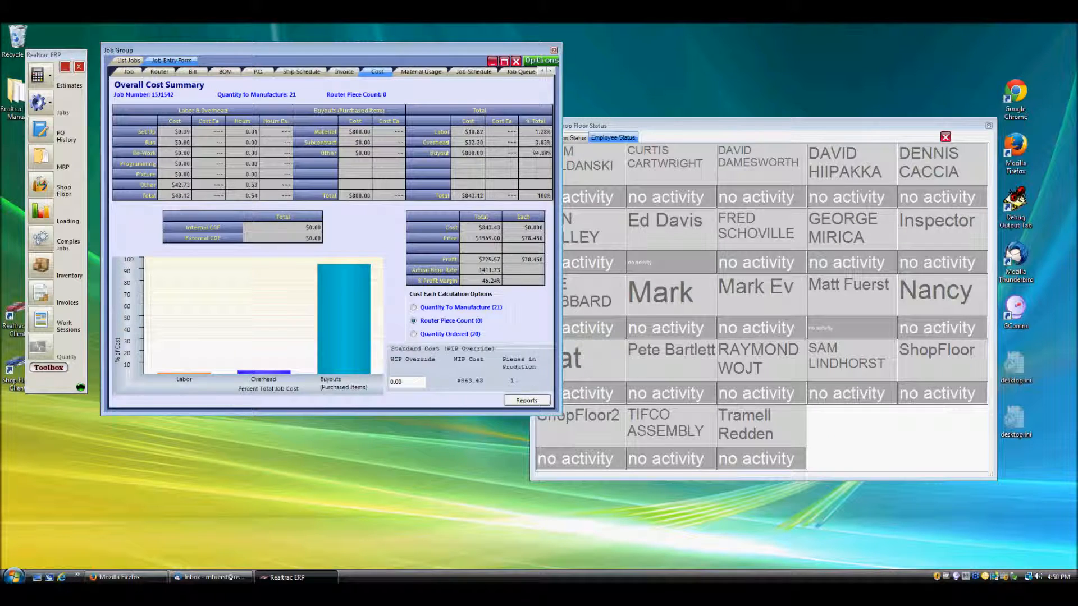
{"action": "left_click", "coordinate": [526, 401]}
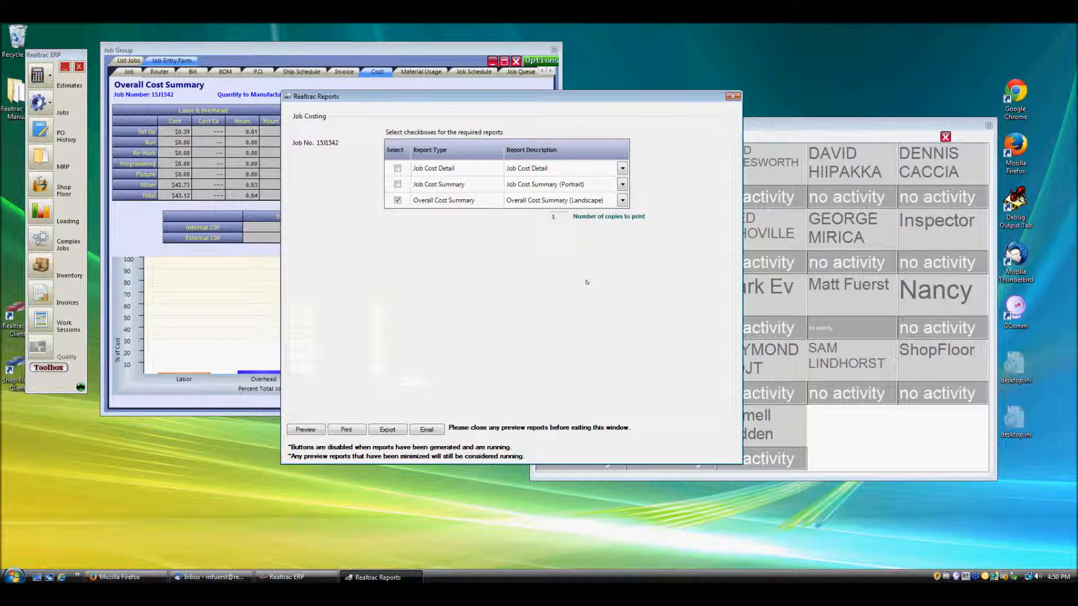
Preview the job's Overall Cost Summary (Landscape) report, examine how first piece inspection is costed, and close the preview.
{"action": "left_click", "coordinate": [457, 200]}
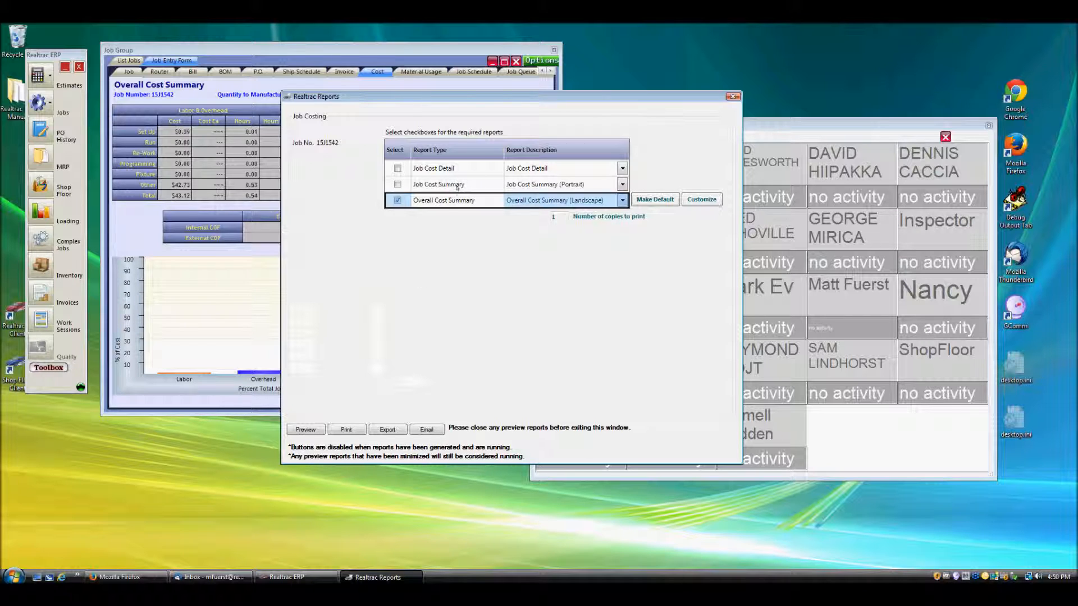
{"action": "left_click", "coordinate": [458, 186]}
{"action": "left_click", "coordinate": [463, 168]}
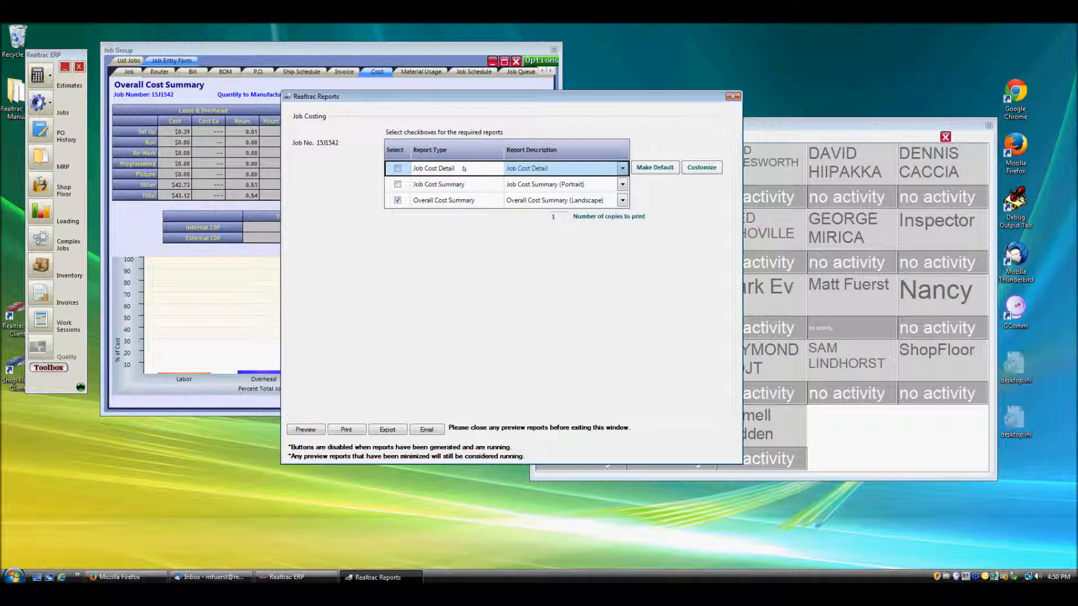
{"action": "left_click", "coordinate": [462, 205]}
{"action": "left_click", "coordinate": [306, 430]}
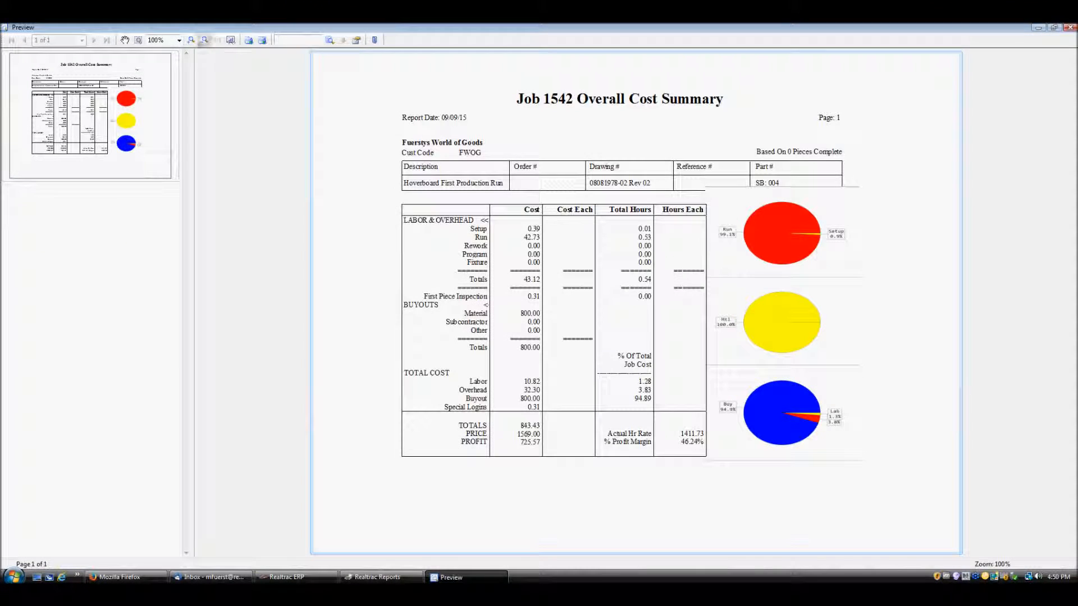
{"action": "left_click", "coordinate": [179, 40]}
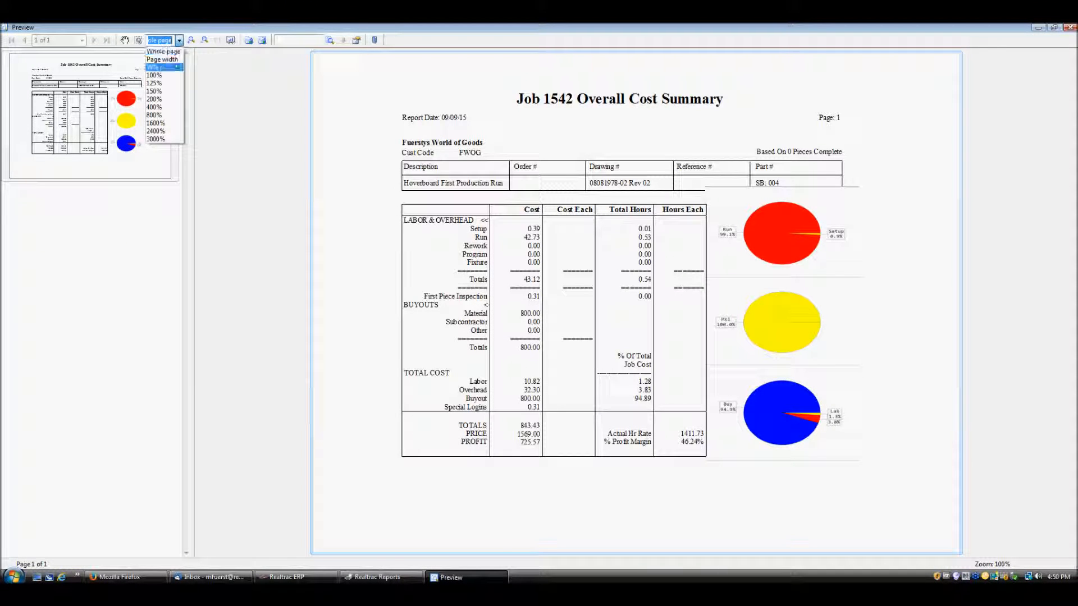
{"action": "left_click", "coordinate": [175, 67]}
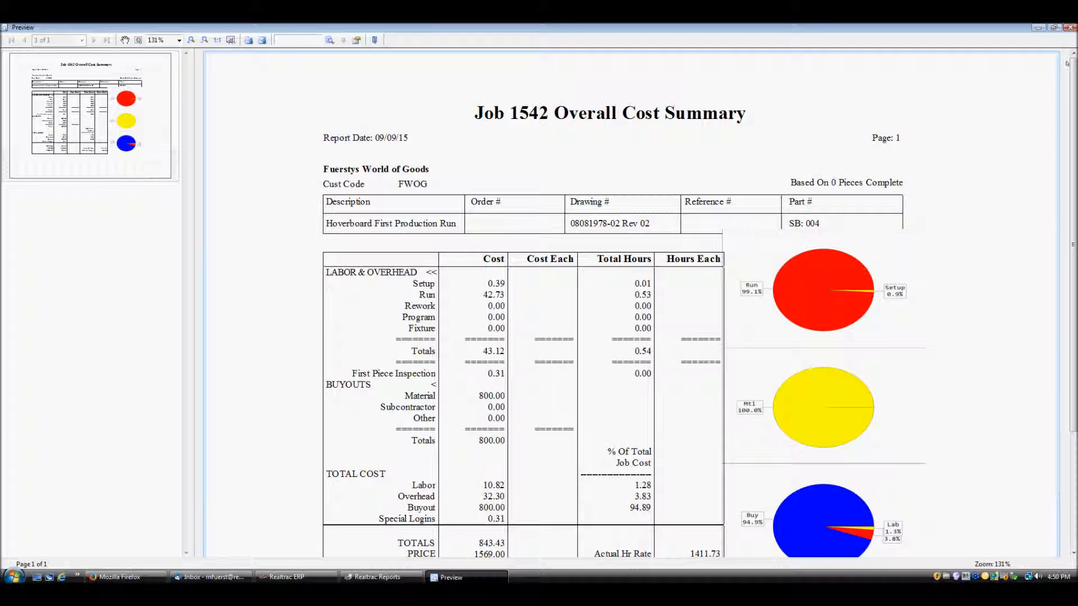
{"action": "left_click", "coordinate": [1068, 28]}
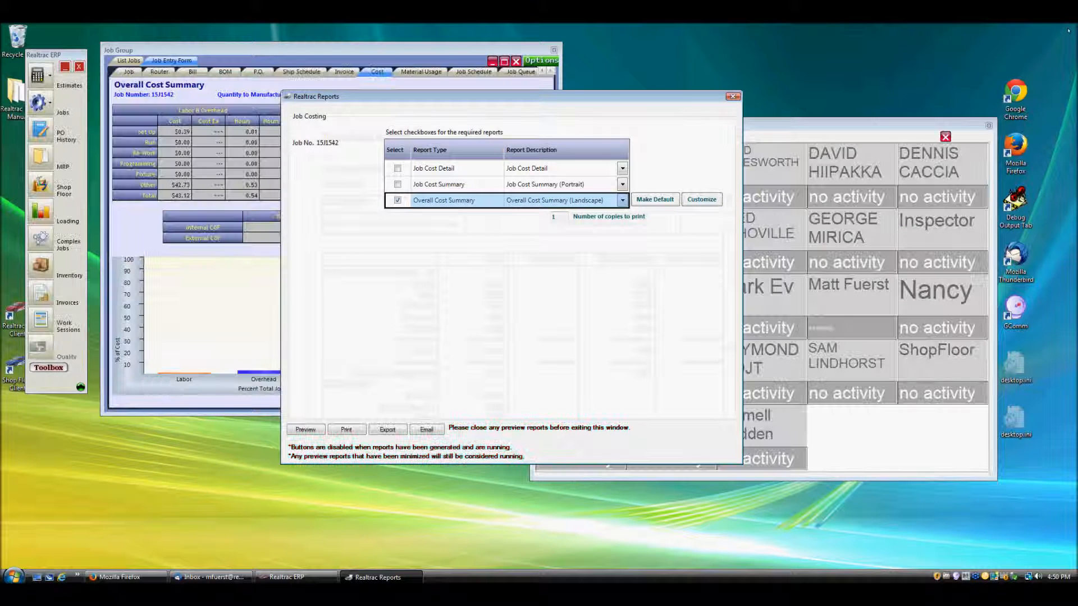
Preview only the Job Cost Summary (Portrait) report, examine the inspection entry under operation 20, and close the preview.
{"action": "left_click", "coordinate": [398, 200]}
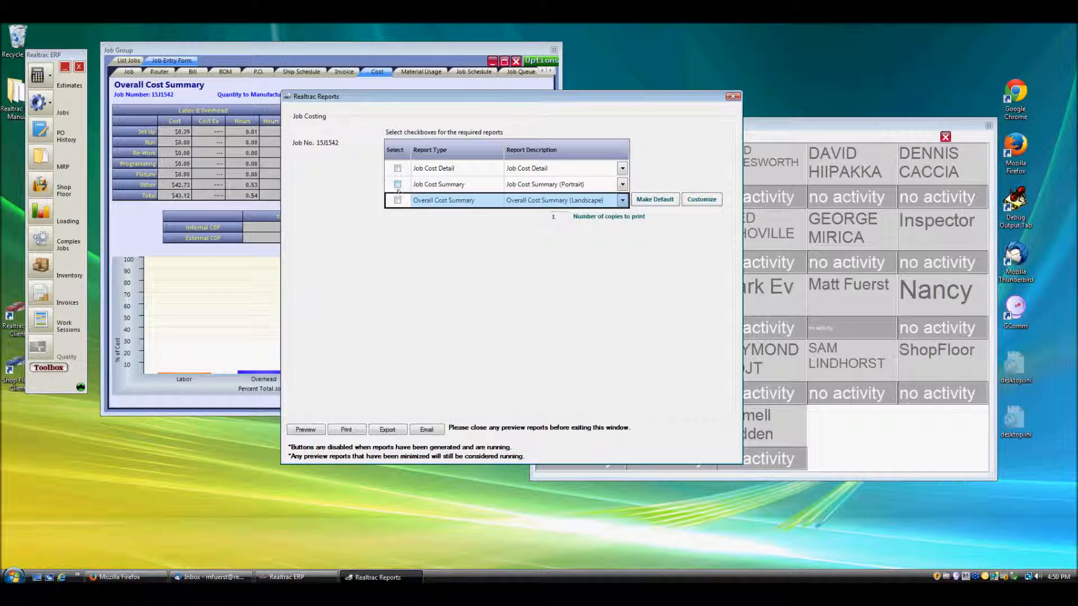
{"action": "left_click", "coordinate": [397, 185]}
{"action": "left_click", "coordinate": [313, 430]}
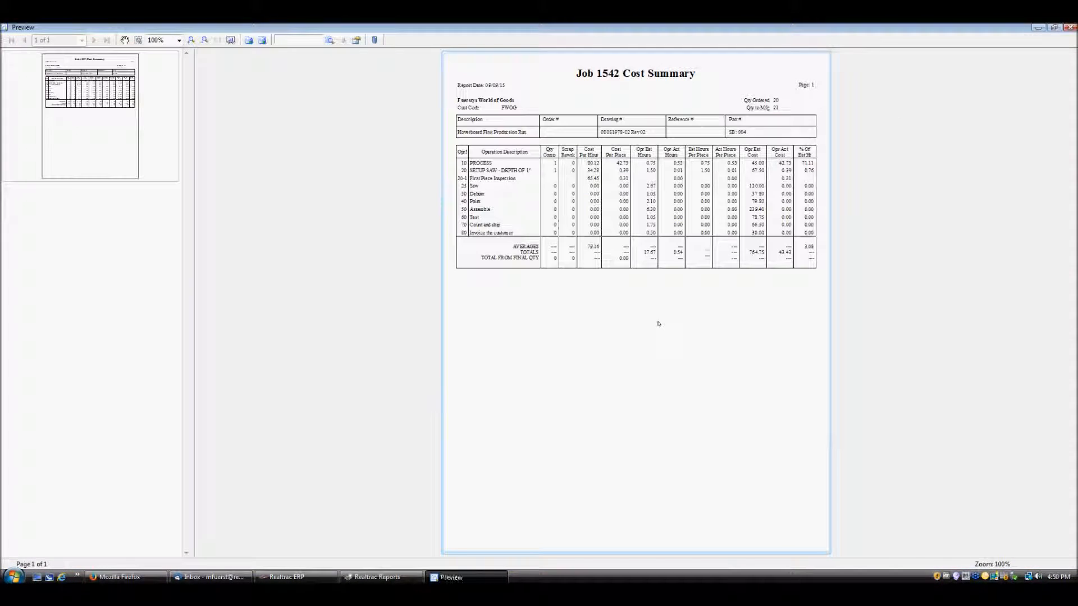
{"action": "left_click", "coordinate": [179, 40]}
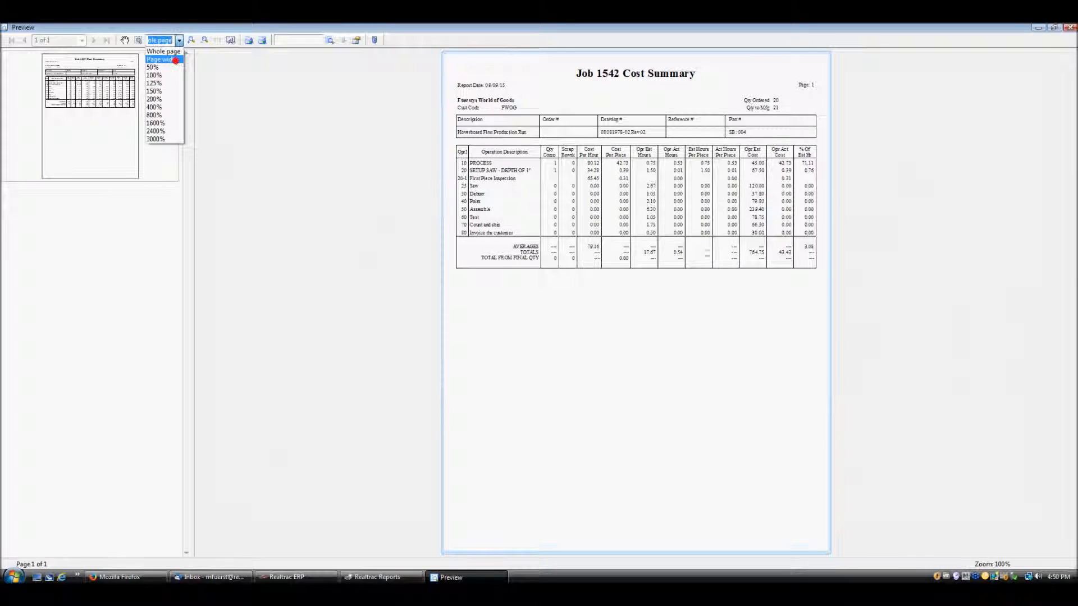
{"action": "left_click", "coordinate": [169, 57]}
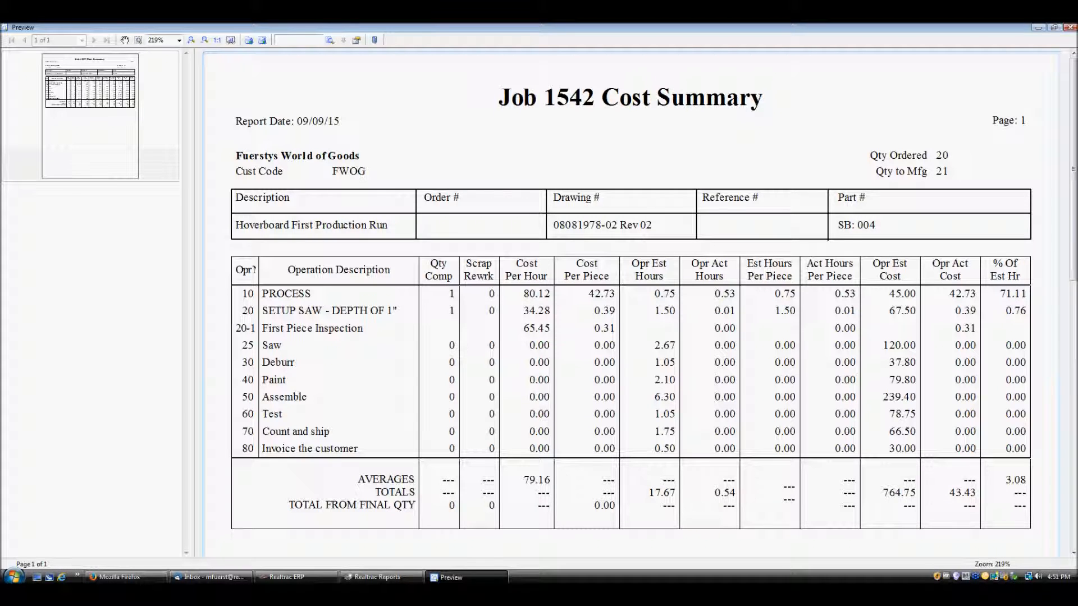
{"action": "left_click", "coordinate": [1070, 27]}
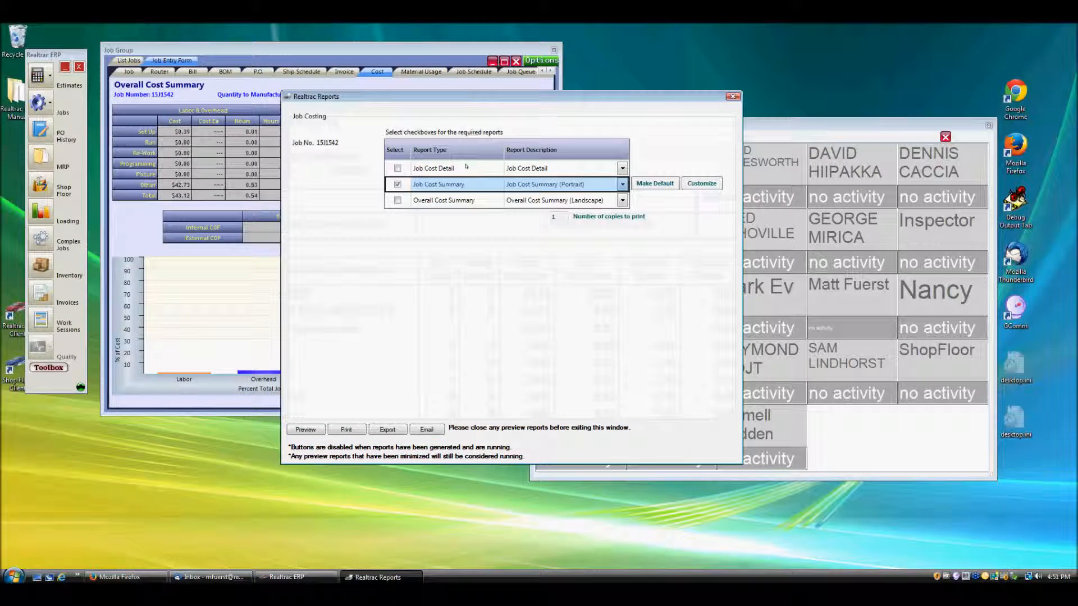
Preview the Job Cost Detail report, examine the employee, station and hours logged per operation, and close the preview.
{"action": "left_click", "coordinate": [397, 168]}
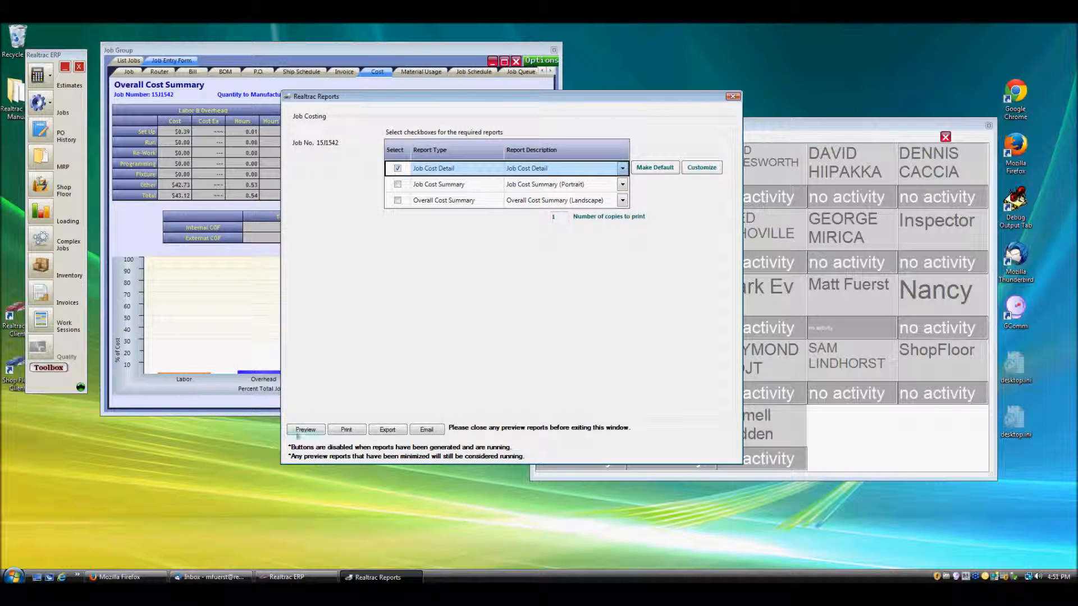
{"action": "left_click", "coordinate": [306, 430]}
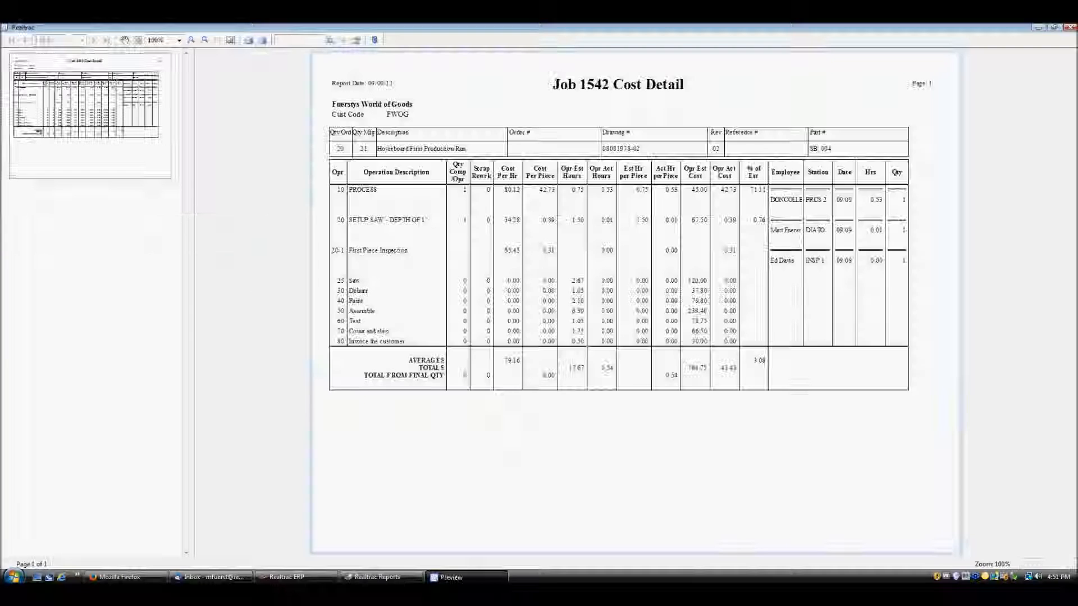
{"action": "left_click", "coordinate": [179, 39]}
{"action": "left_click", "coordinate": [169, 62]}
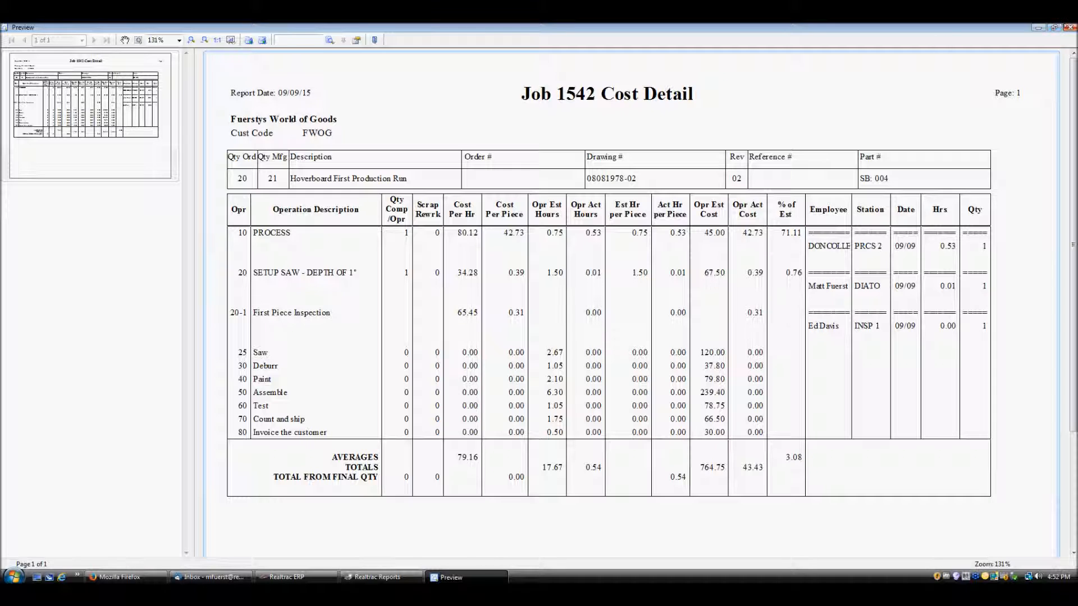
{"action": "left_click", "coordinate": [1069, 27]}
Close the job costing reports and return to the list of all jobs.
{"action": "left_click", "coordinate": [733, 96]}
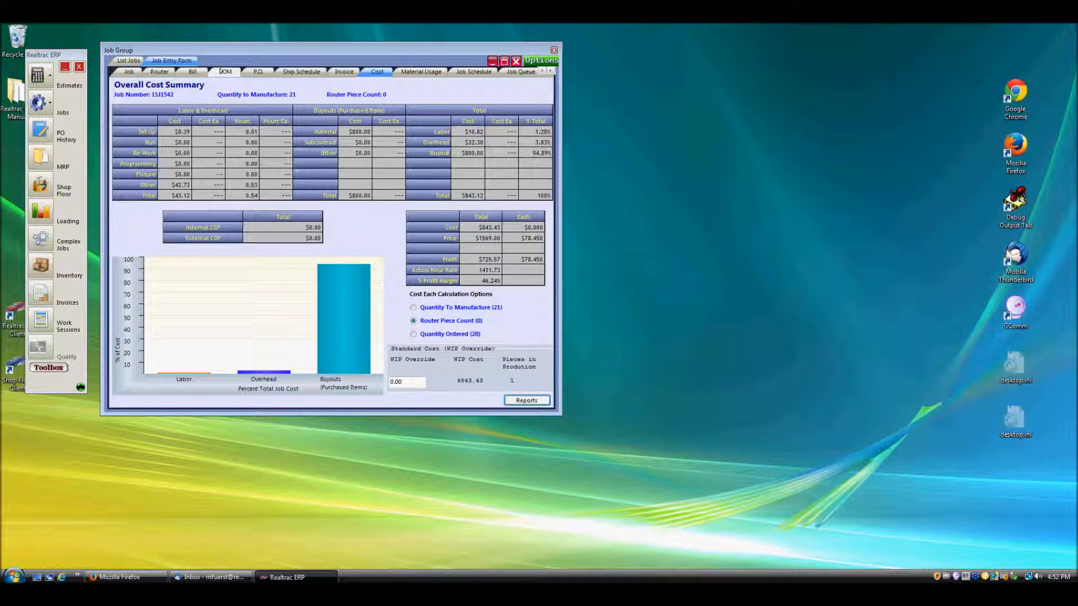
{"action": "left_click", "coordinate": [119, 72]}
{"action": "left_click", "coordinate": [128, 61]}
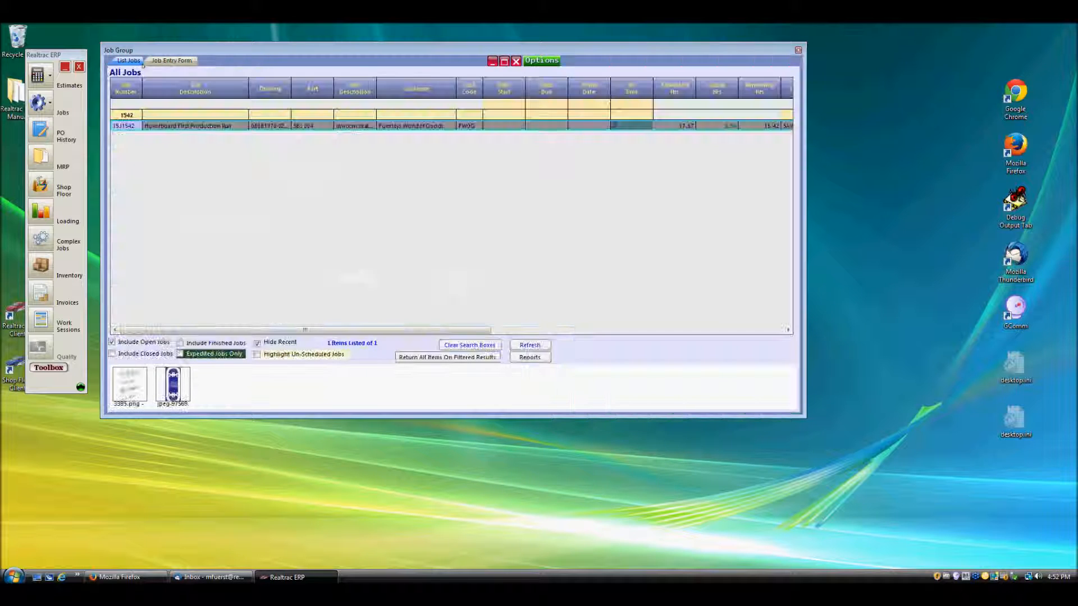